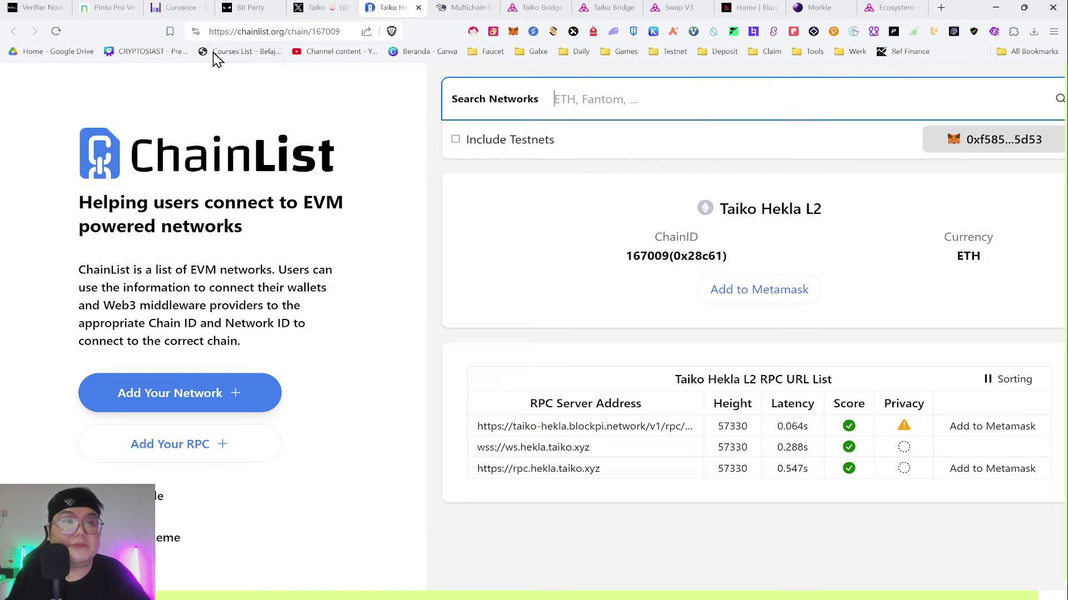
- Review the Taiko Hekla L2 entry (Chain ID 167009), then switch to LearnWeb3's testnet faucets
left_click(250, 31)
left_click(361, 193)
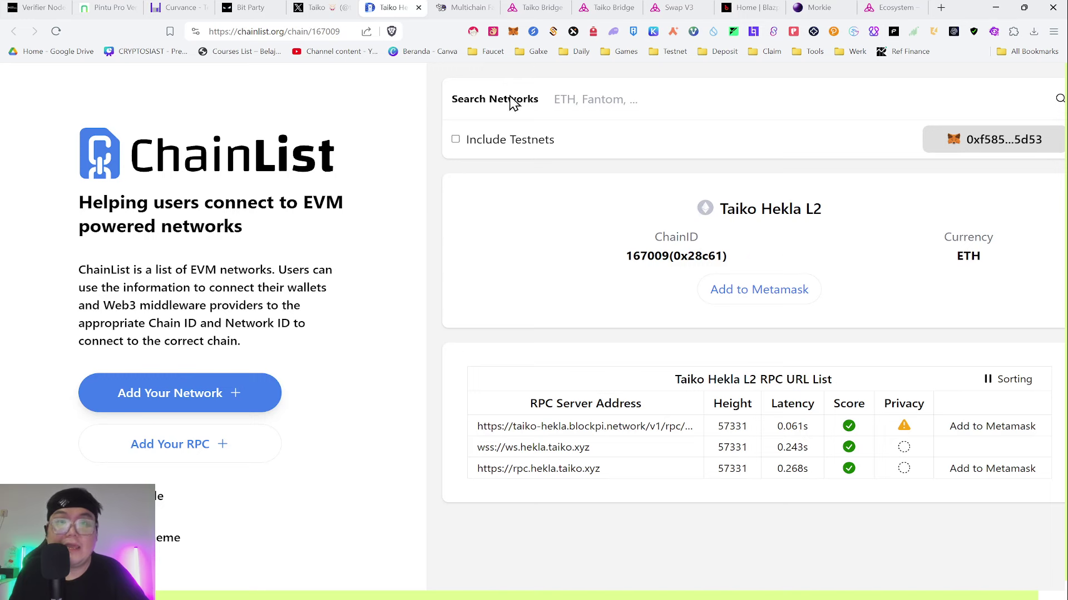
left_click(462, 7)
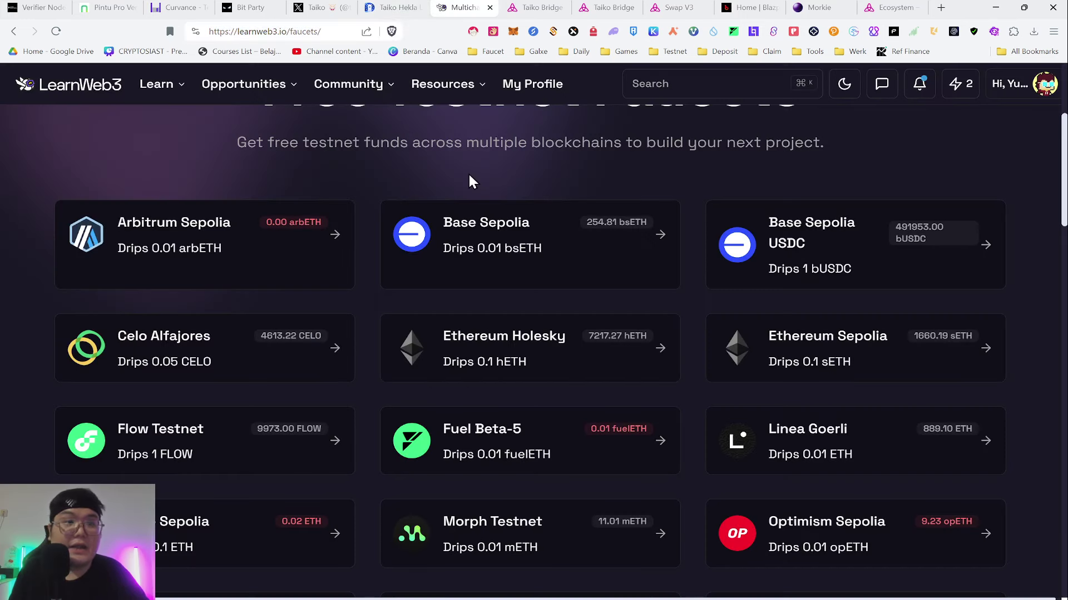
- Request 0.1 hETH from the Ethereum Holesky faucet by pasting the wallet address
scroll(867, 156, "up", 2)
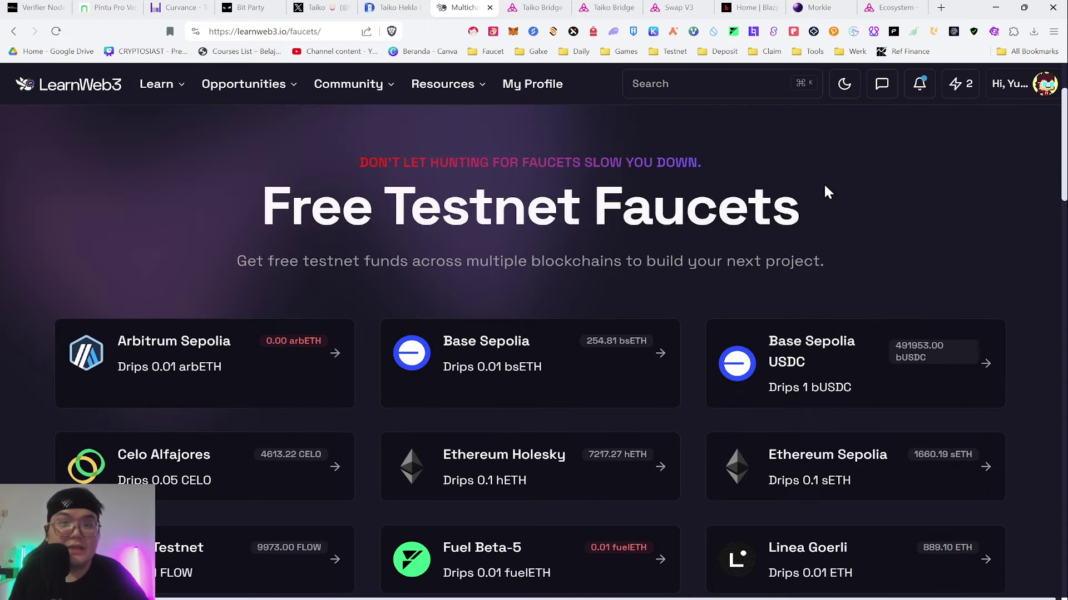
scroll(767, 189, "down", 2)
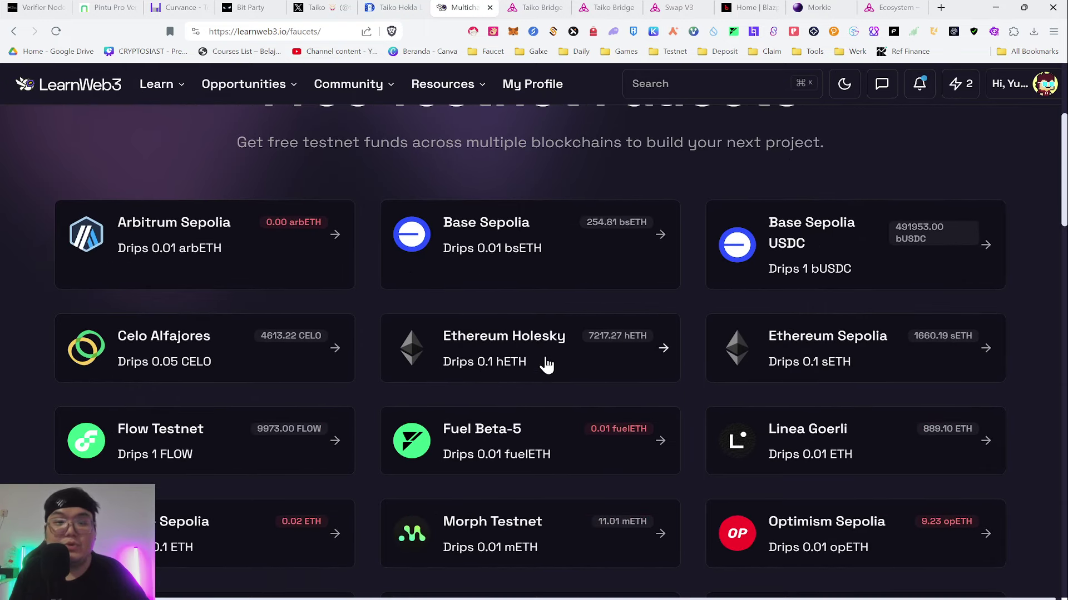
left_click(511, 34)
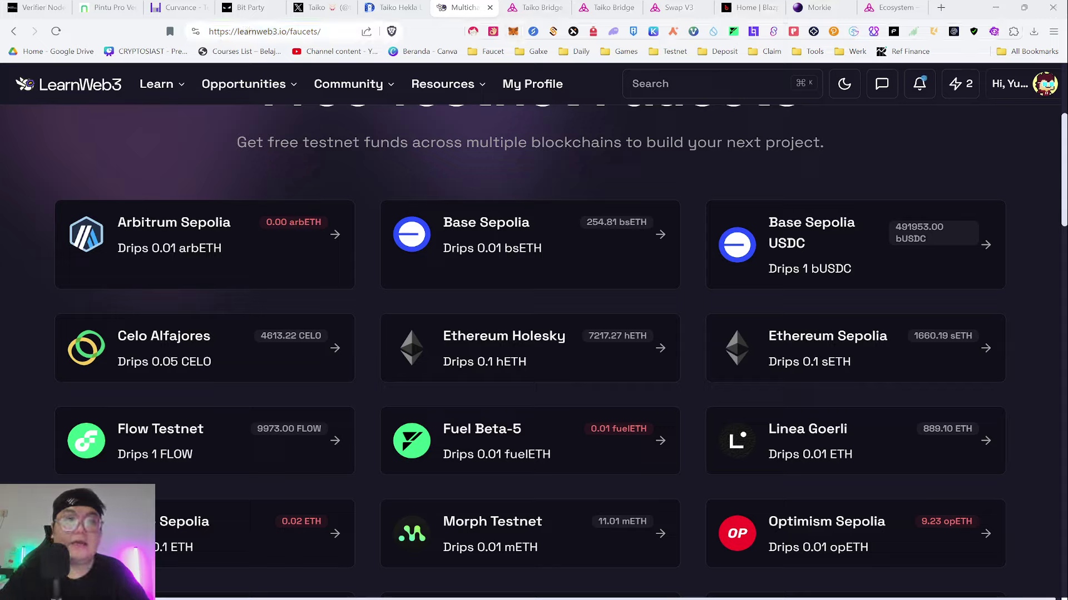
left_click(267, 31)
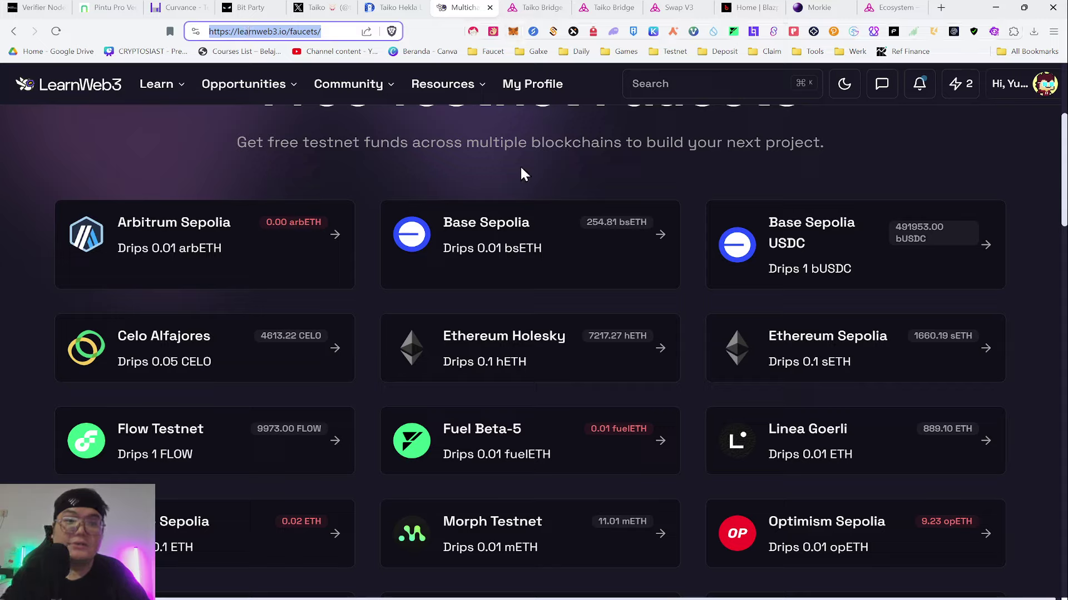
left_click(543, 351)
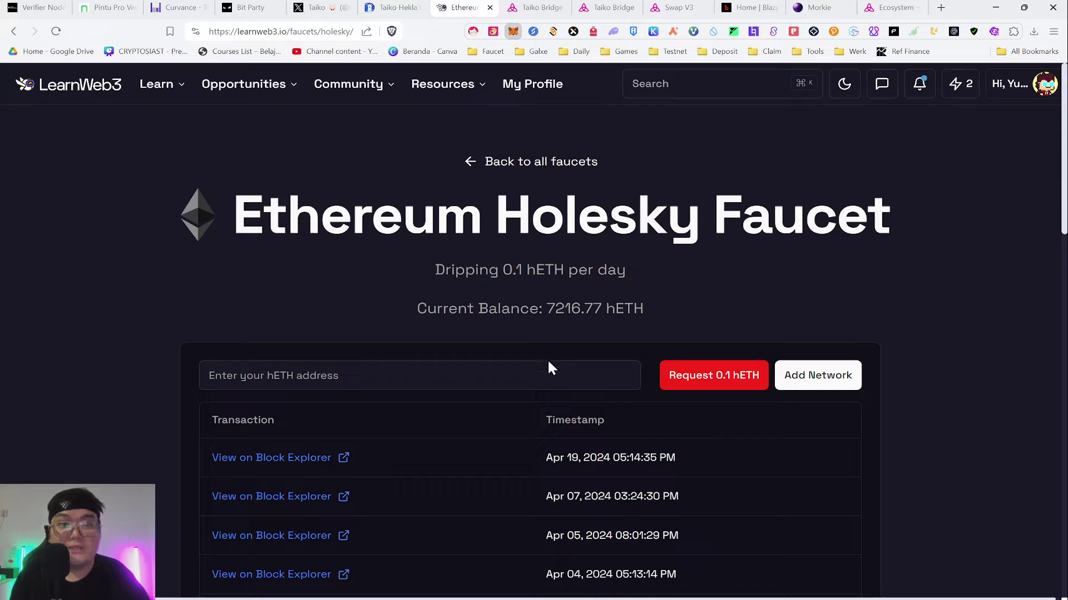
left_click(626, 378)
type("0xF5857724D9006613F6f9587ceE20d02A0Bb75d53")
left_click(721, 383)
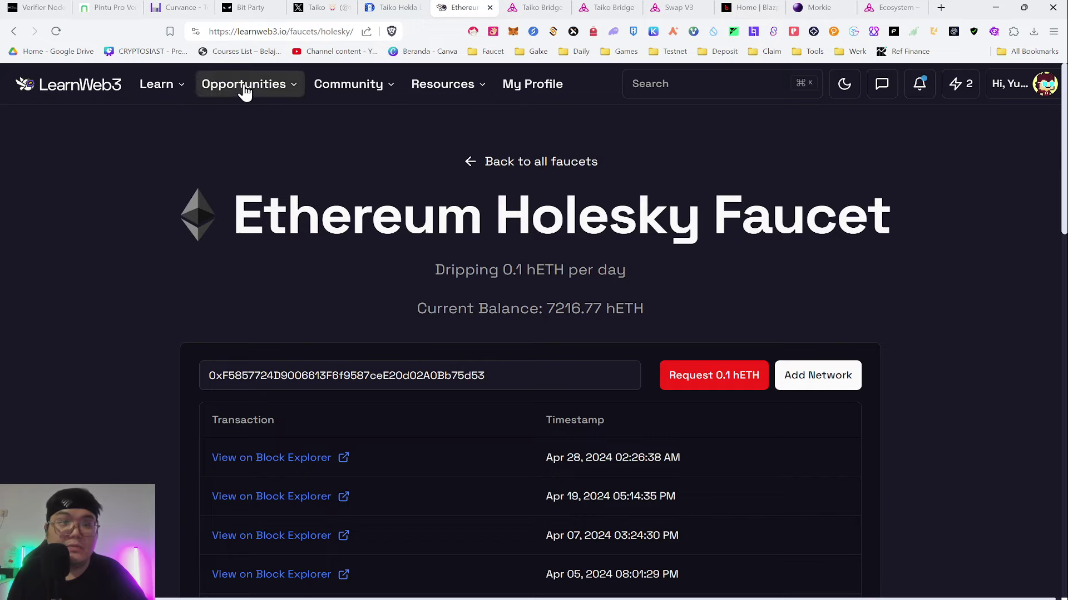
- Go back to all faucets and switch to the Taiko Hekla faucet page
left_click(464, 165)
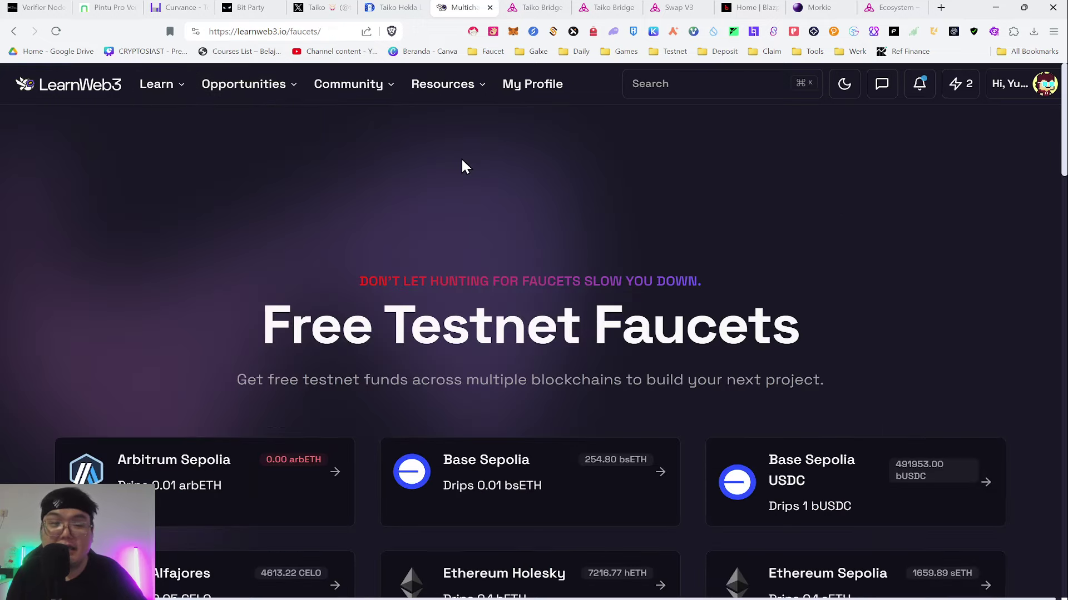
scroll(762, 215, "down", 10)
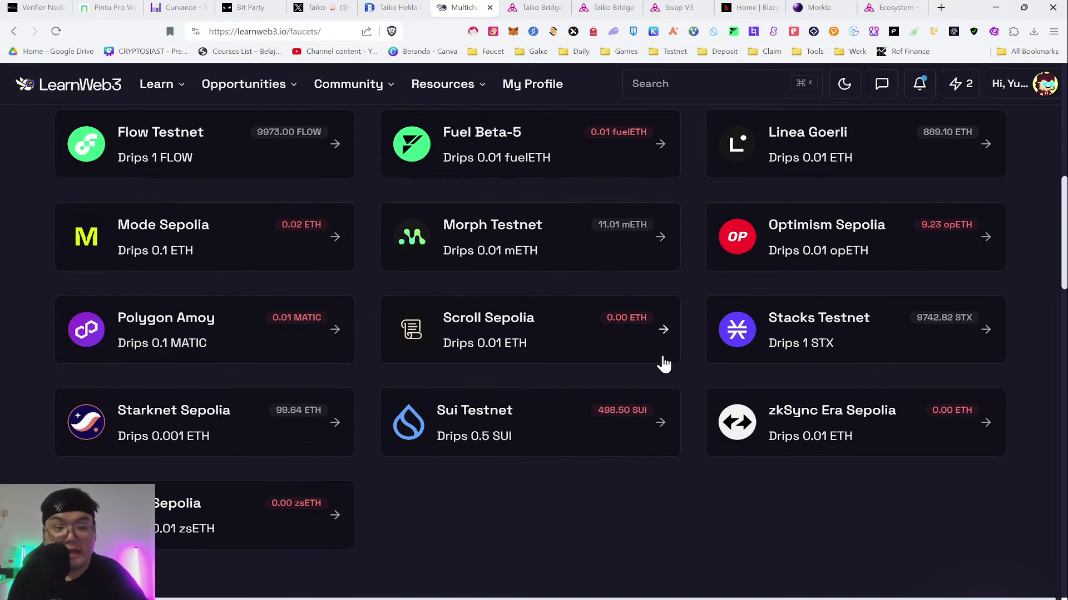
scroll(689, 334, "up", 3)
scroll(684, 289, "up", 3)
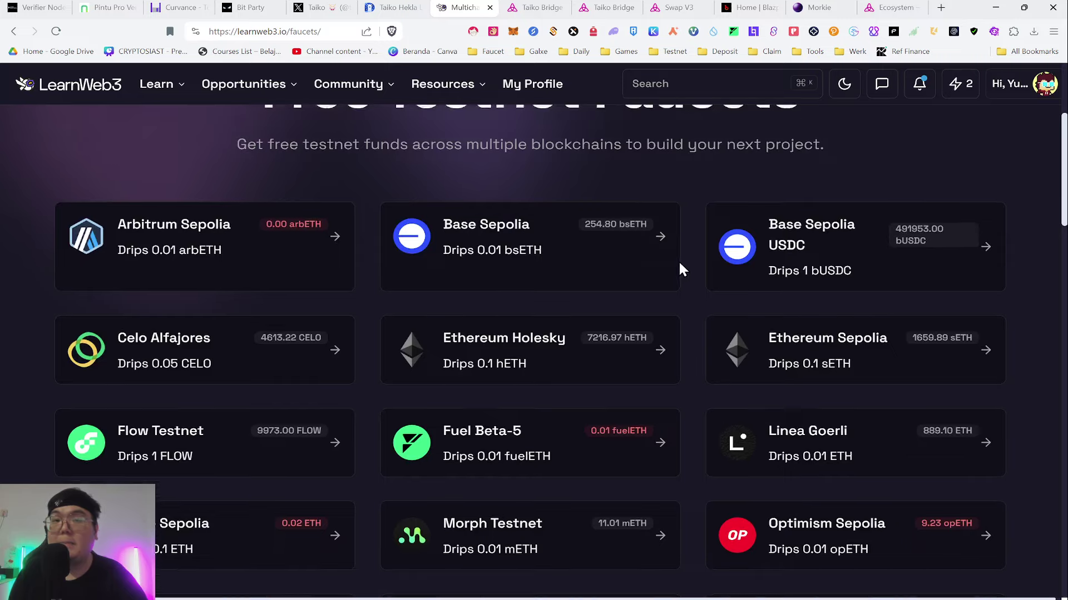
left_click(531, 8)
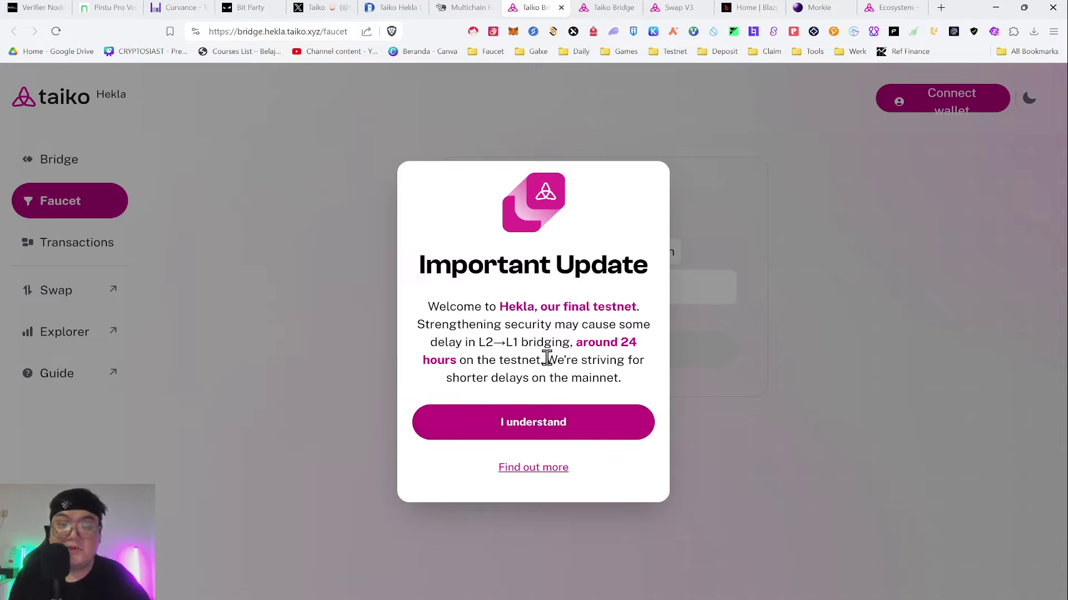
- Dismiss the Important Update notice, connect MetaMask, and switch the network to Holesky
left_click_drag(545, 360, 612, 378)
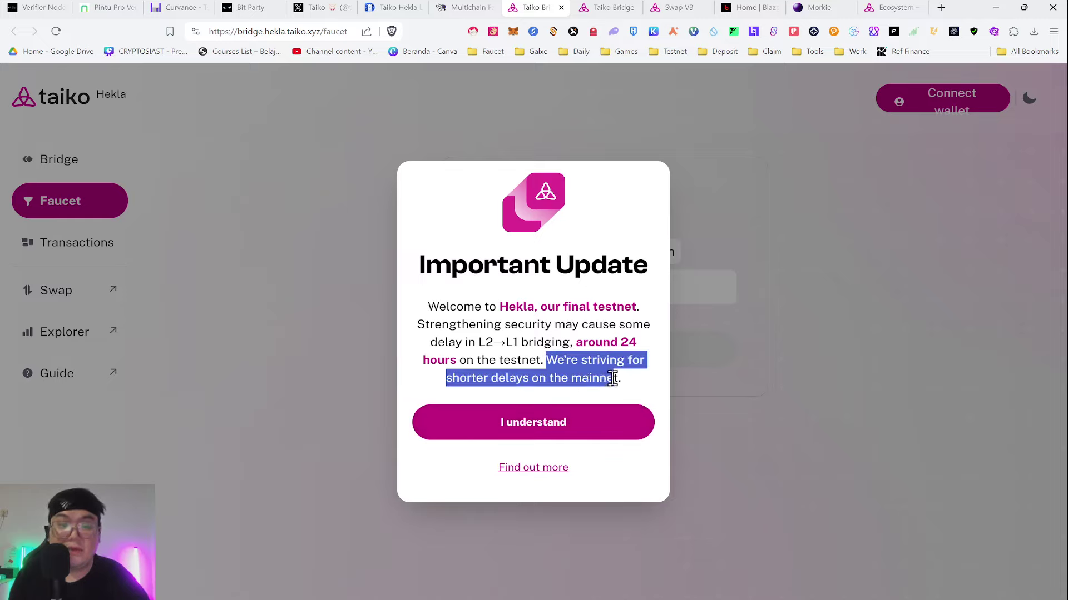
left_click(535, 433)
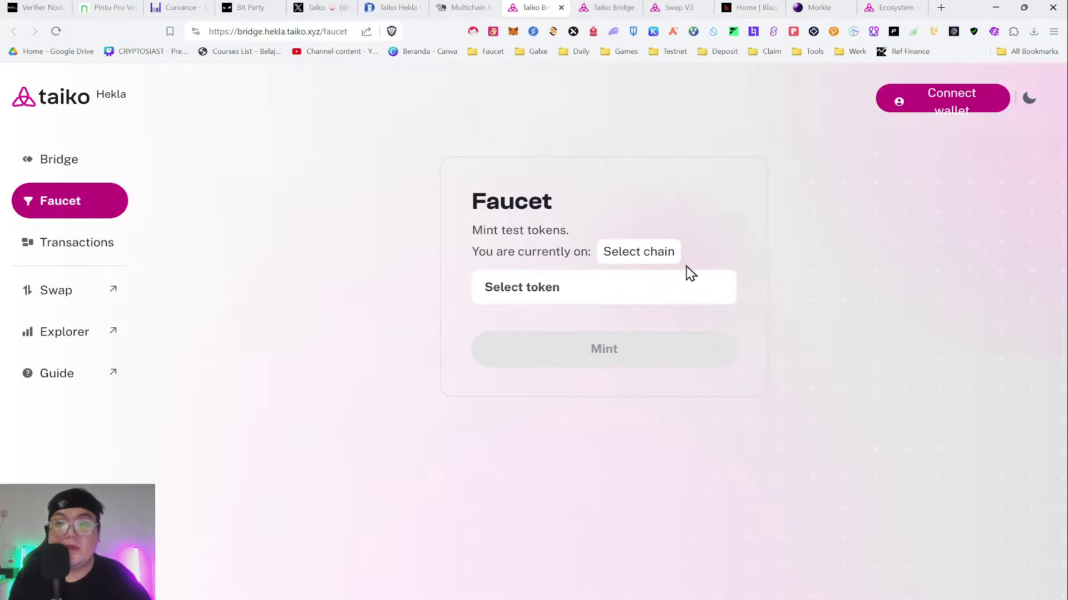
left_click(973, 99)
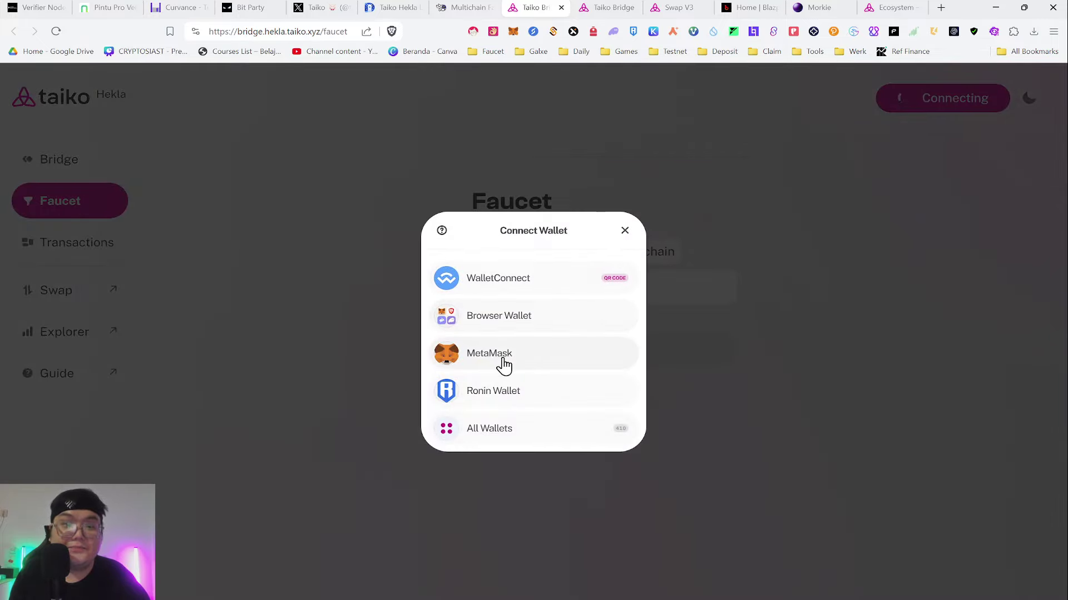
left_click(503, 363)
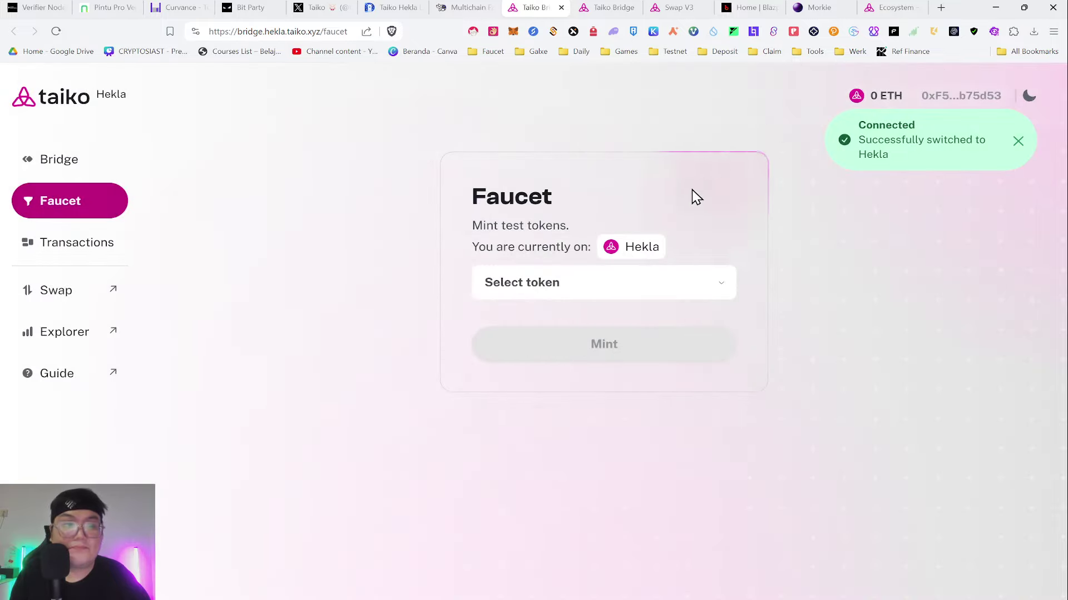
left_click(644, 254)
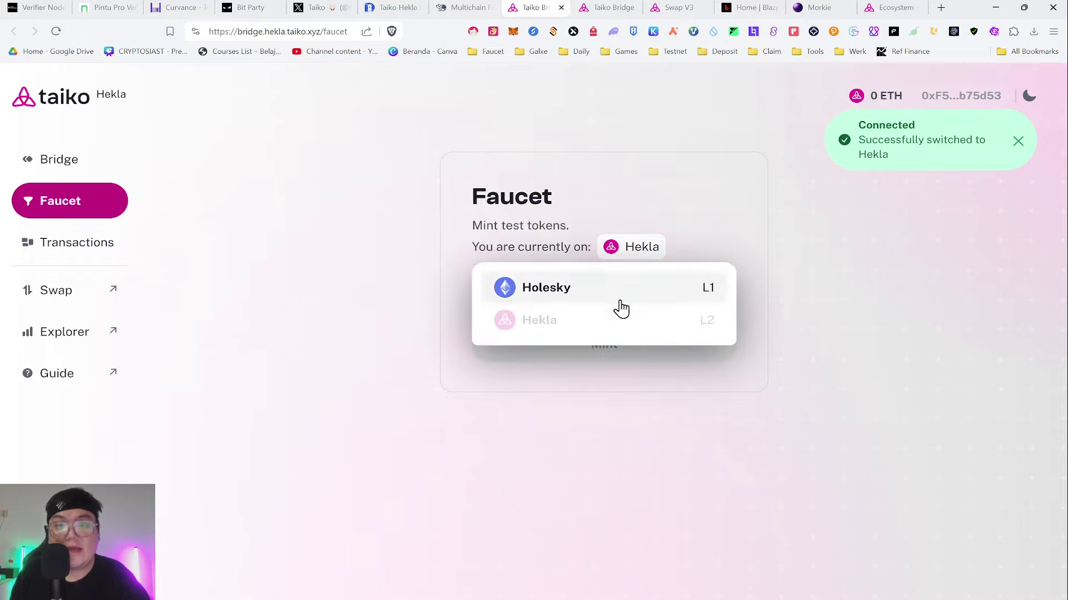
left_click(607, 195)
left_click(614, 254)
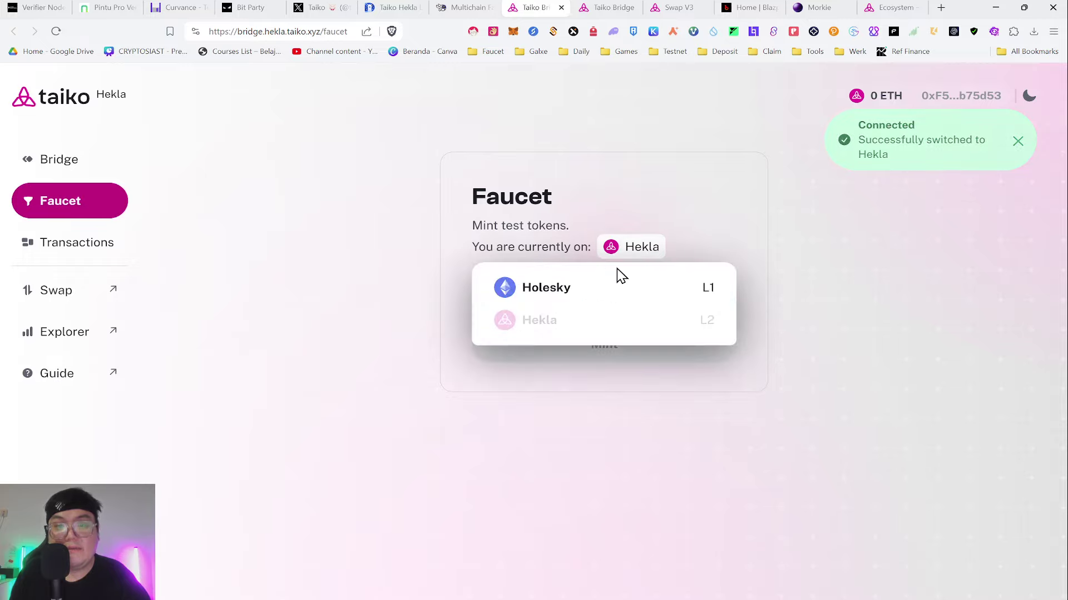
left_click(562, 289)
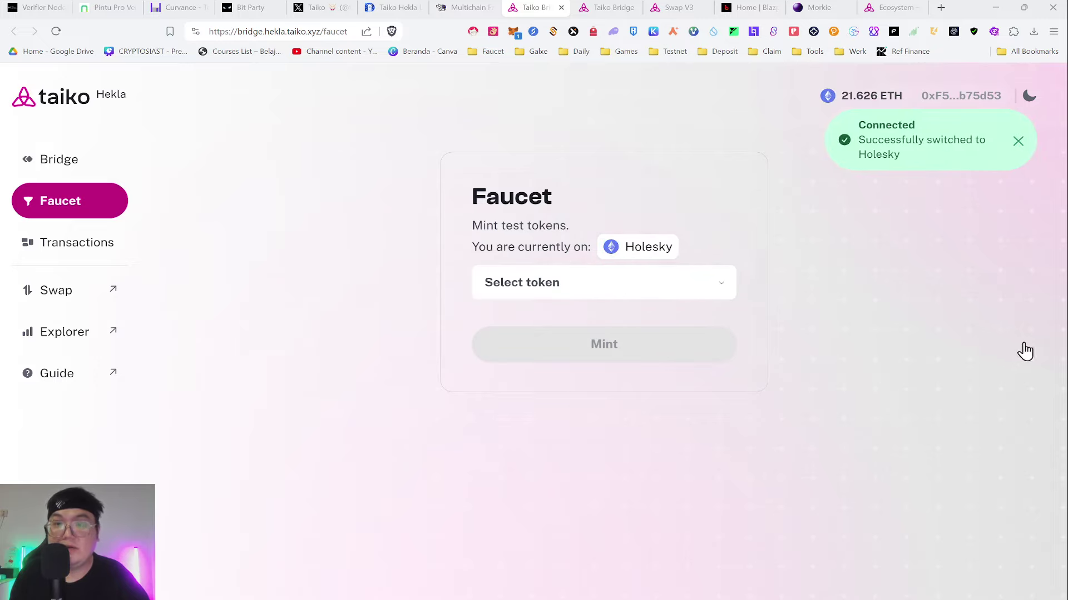
- Select HORSE in the faucet and mint it, passing the ScamSniffer check
left_click(678, 285)
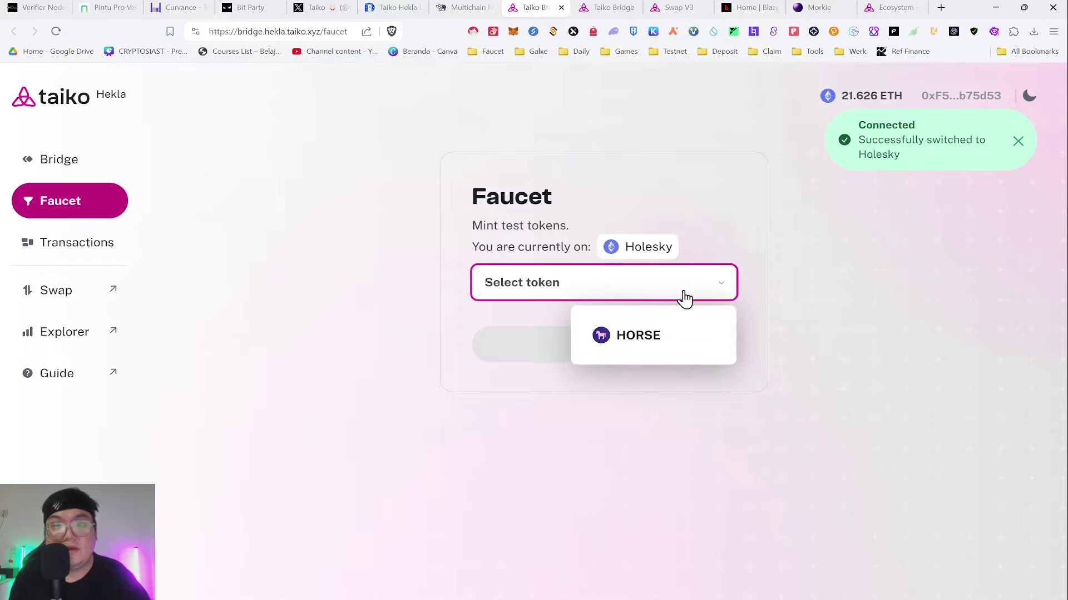
left_click(693, 351)
left_click(576, 297)
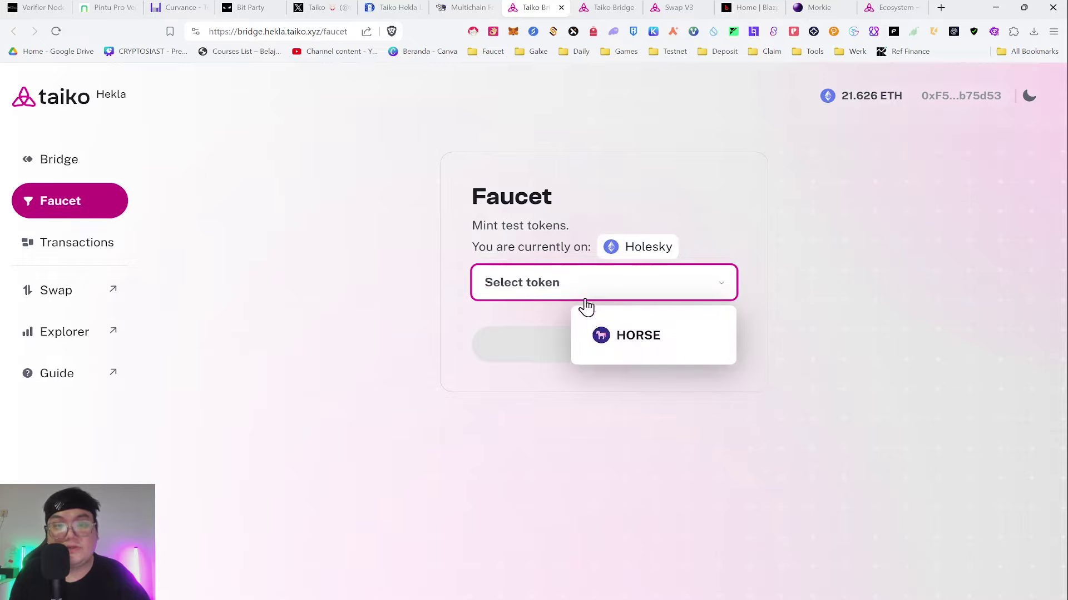
left_click(591, 340)
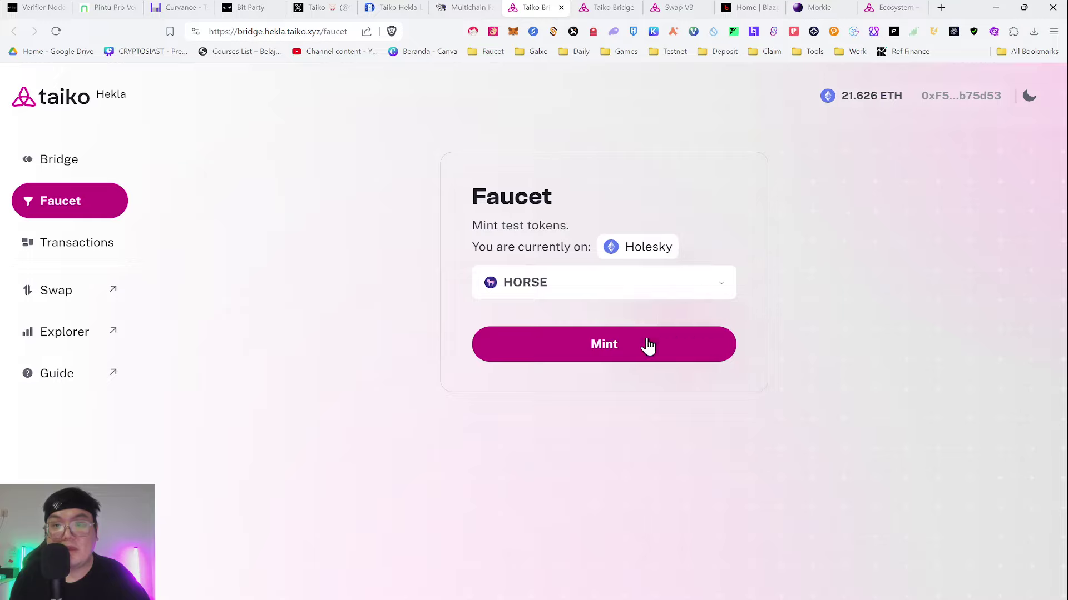
left_click(574, 341)
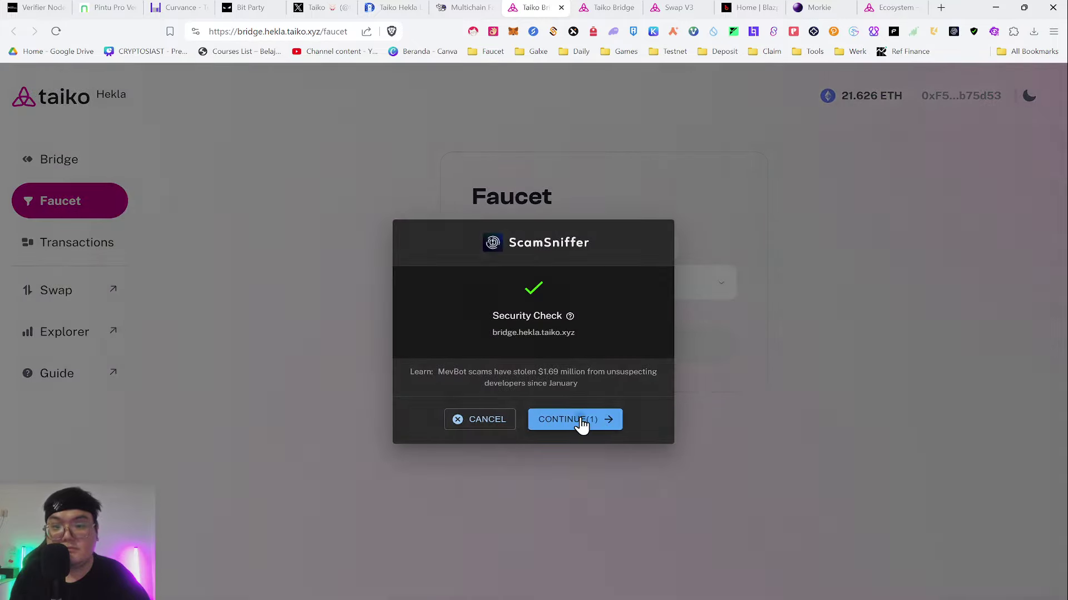
left_click(580, 420)
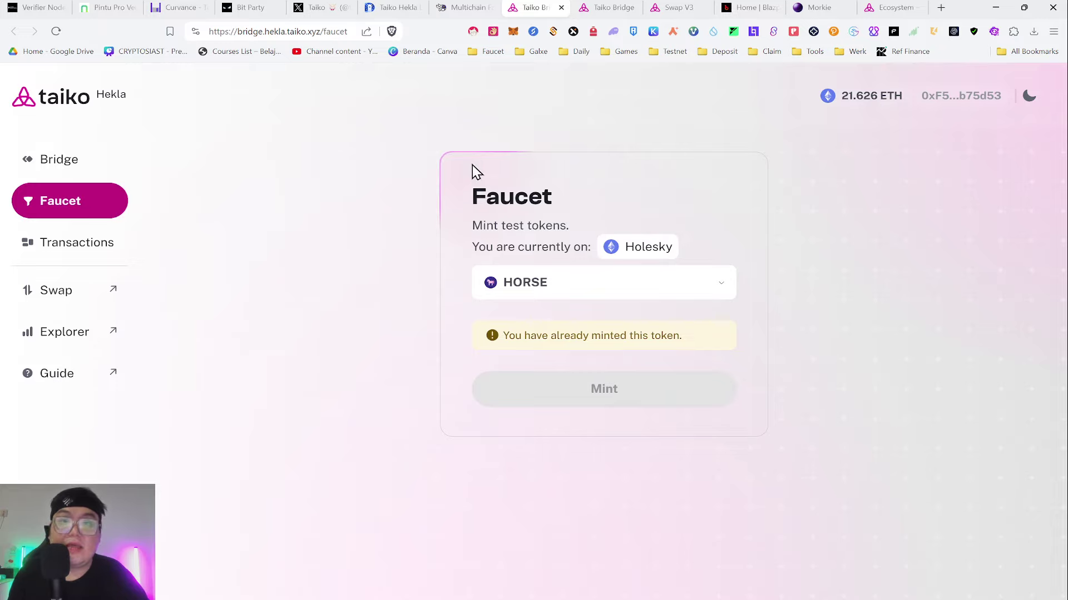
- Open the token bridging form and close the duplicate Taiko Bridge tab
left_click(74, 162)
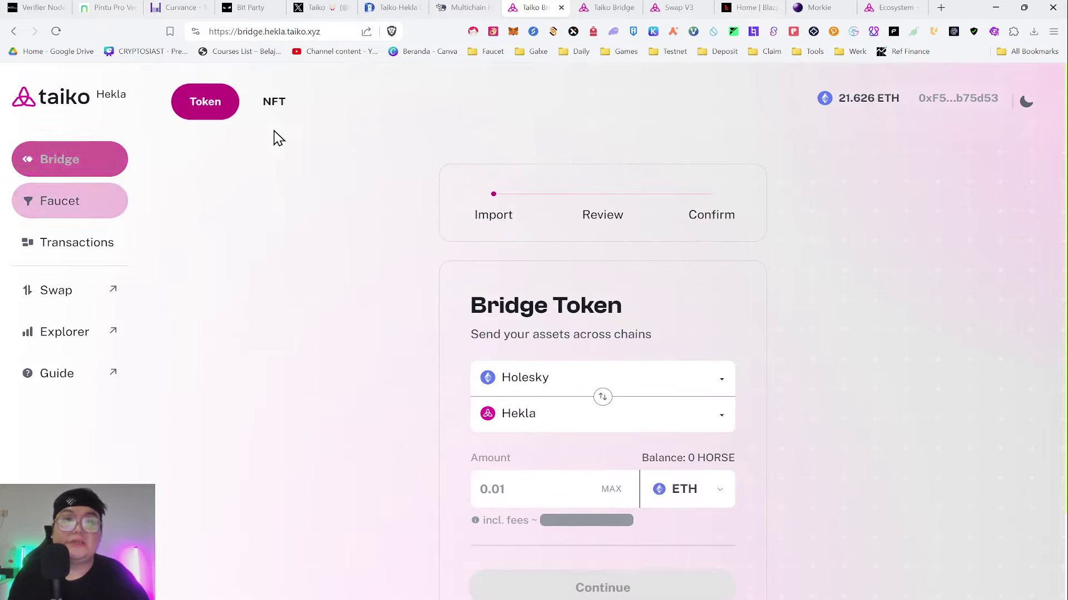
left_click(621, 7)
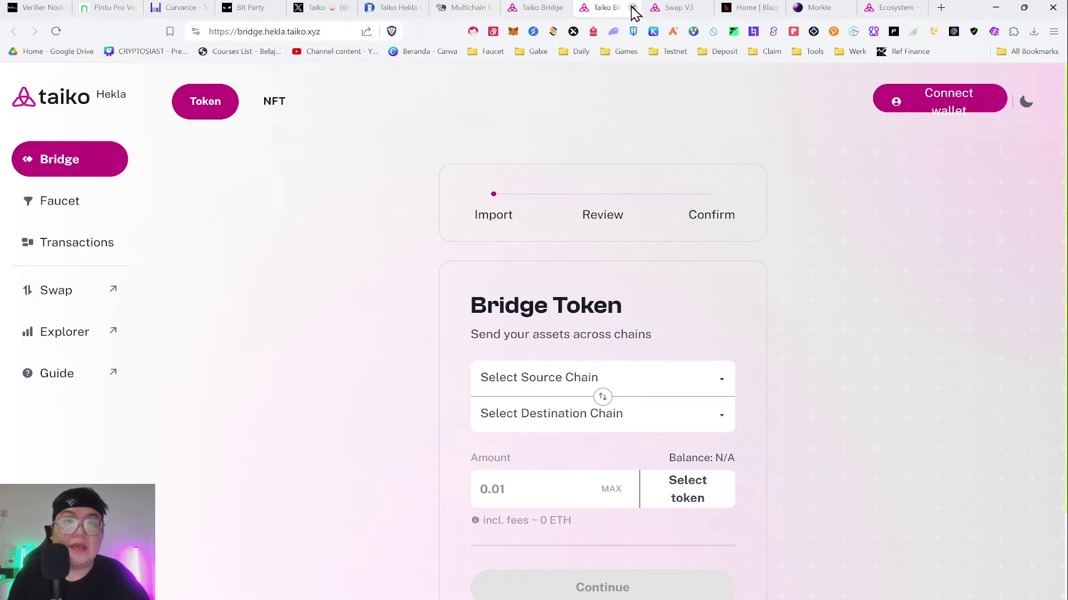
left_click(632, 7)
left_click(534, 7)
left_click(250, 31)
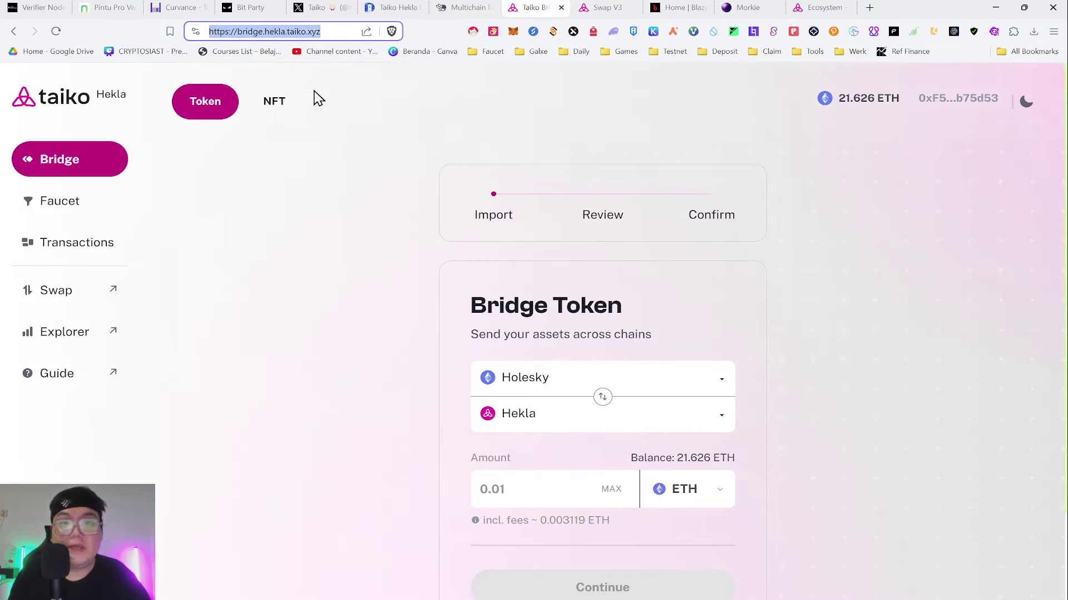
left_click(311, 98)
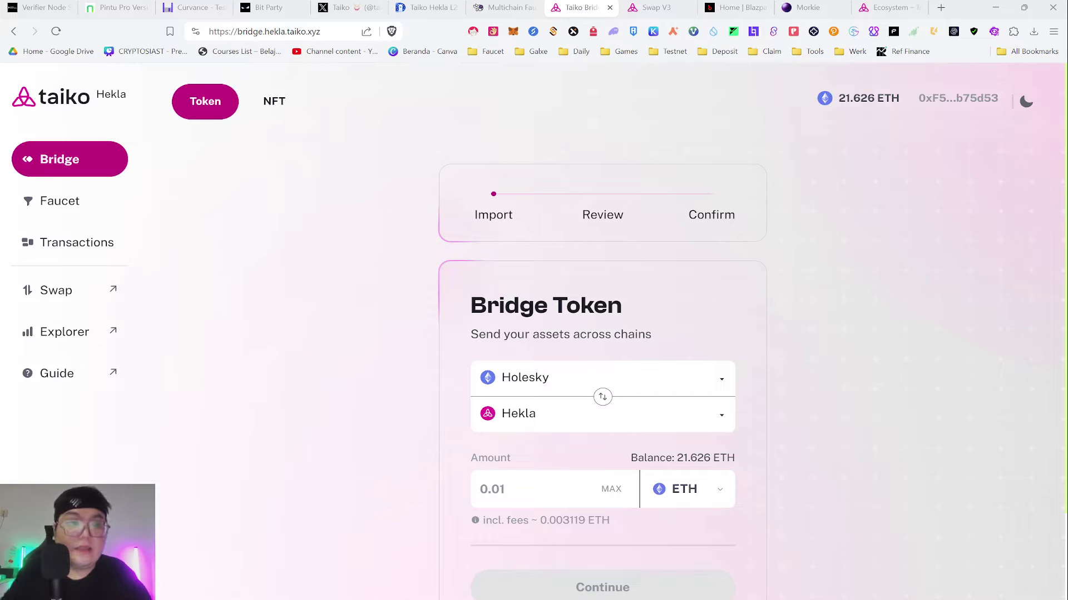
scroll(819, 381, "down", 2)
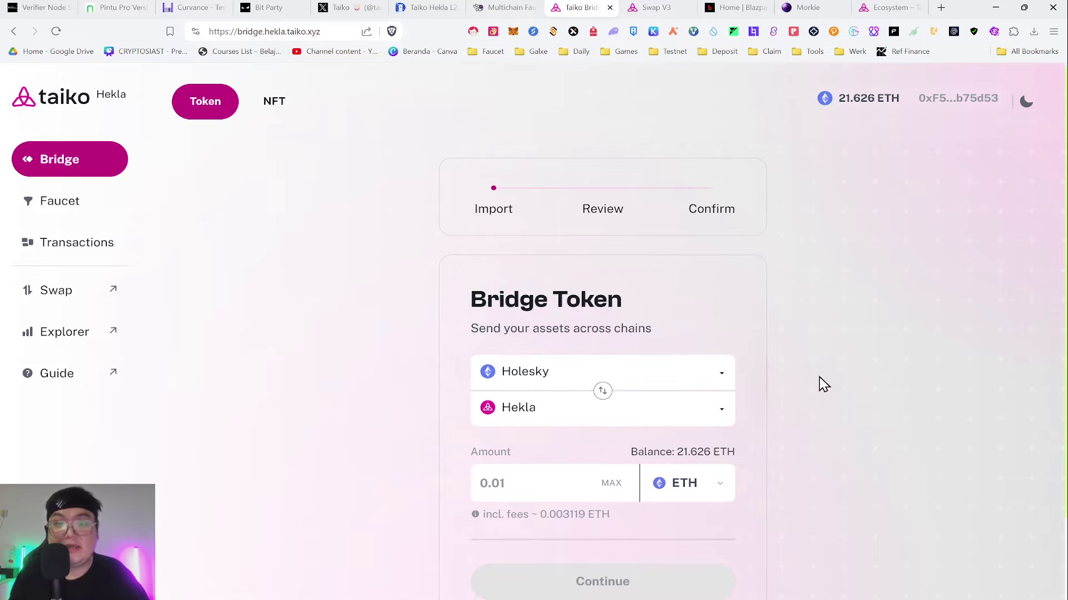
- Bridge 0.5 ETH from Holesky to Hekla, confirming and passing the ScamSniffer check
left_click(704, 285)
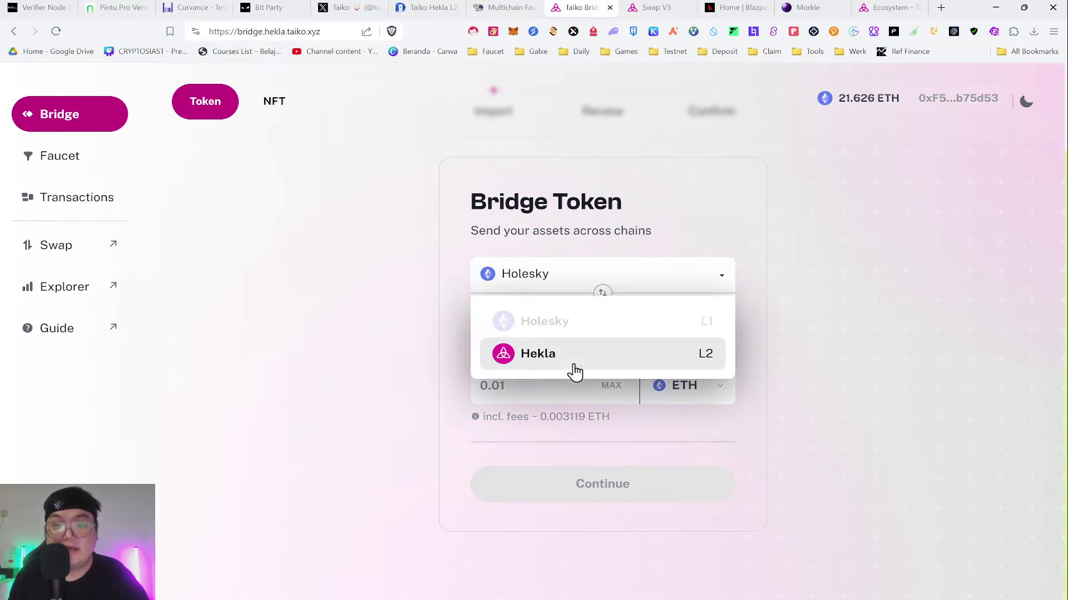
left_click(609, 322)
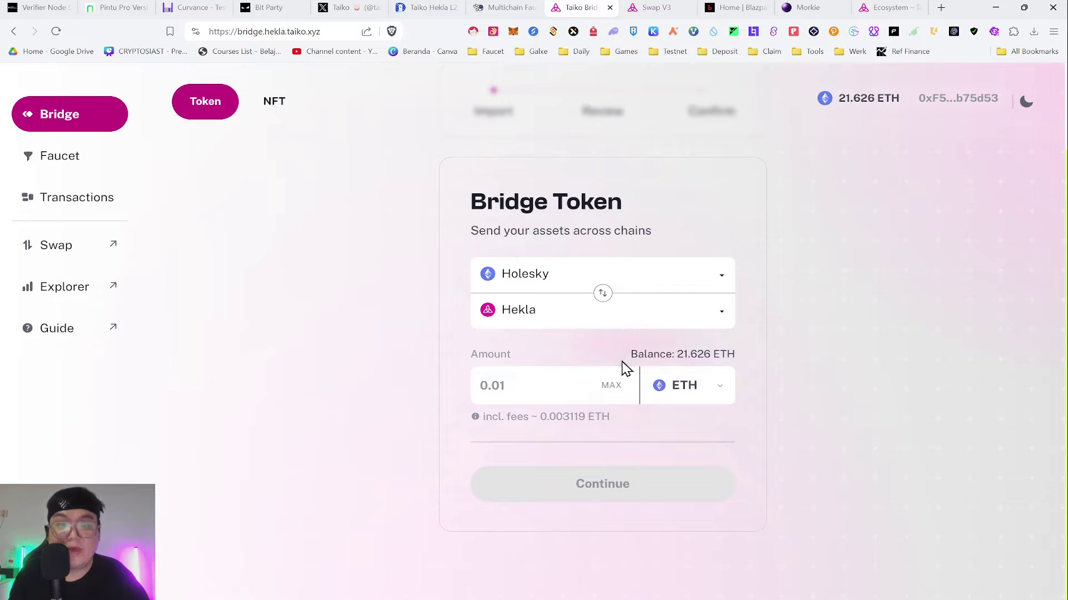
left_click(678, 397)
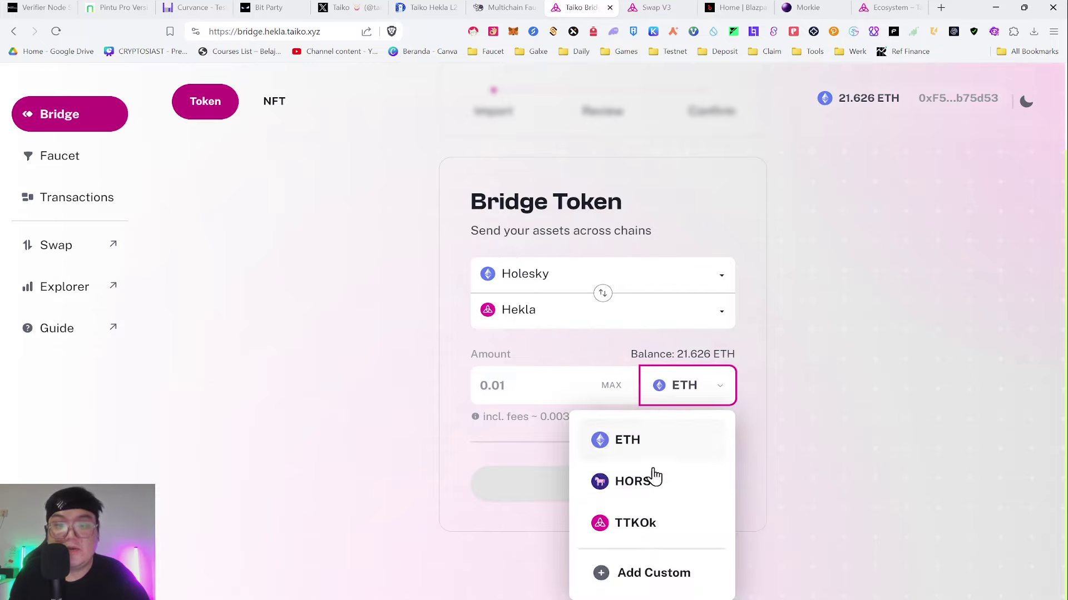
left_click(505, 389)
left_click(686, 386)
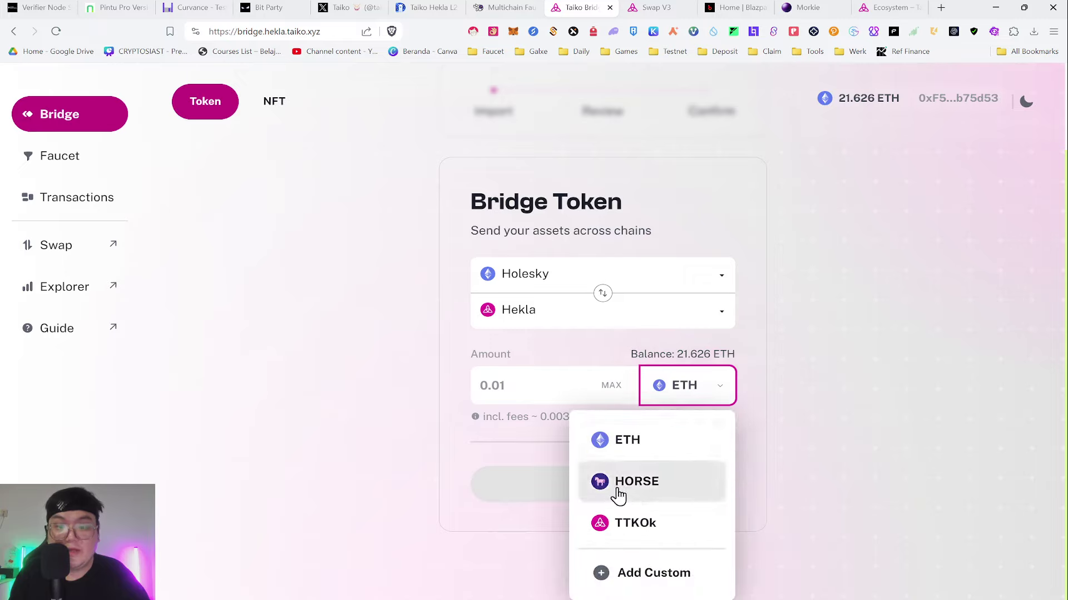
left_click(515, 391)
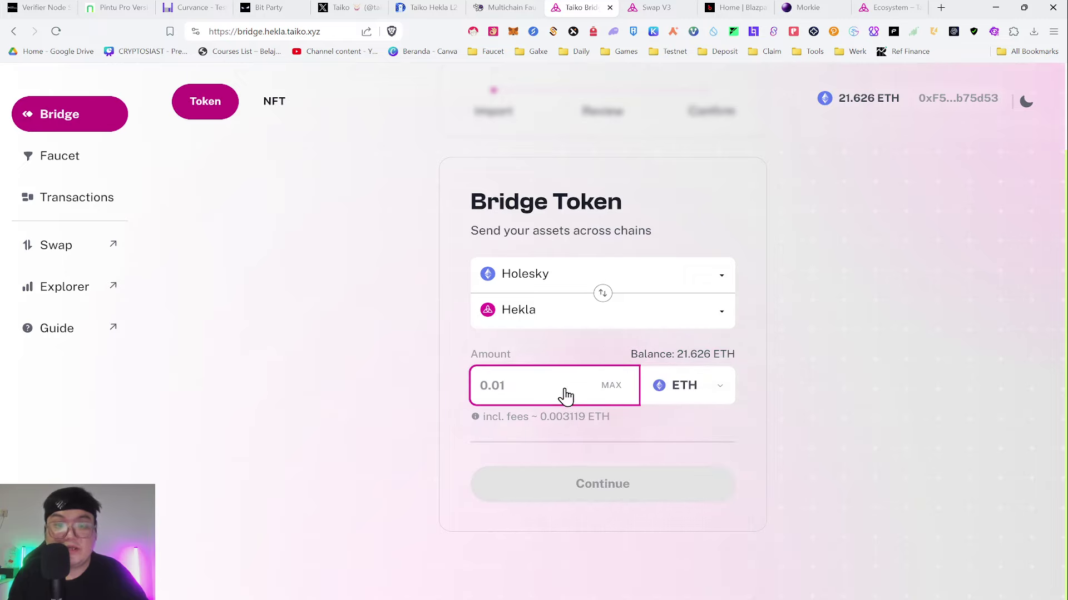
type("0.")
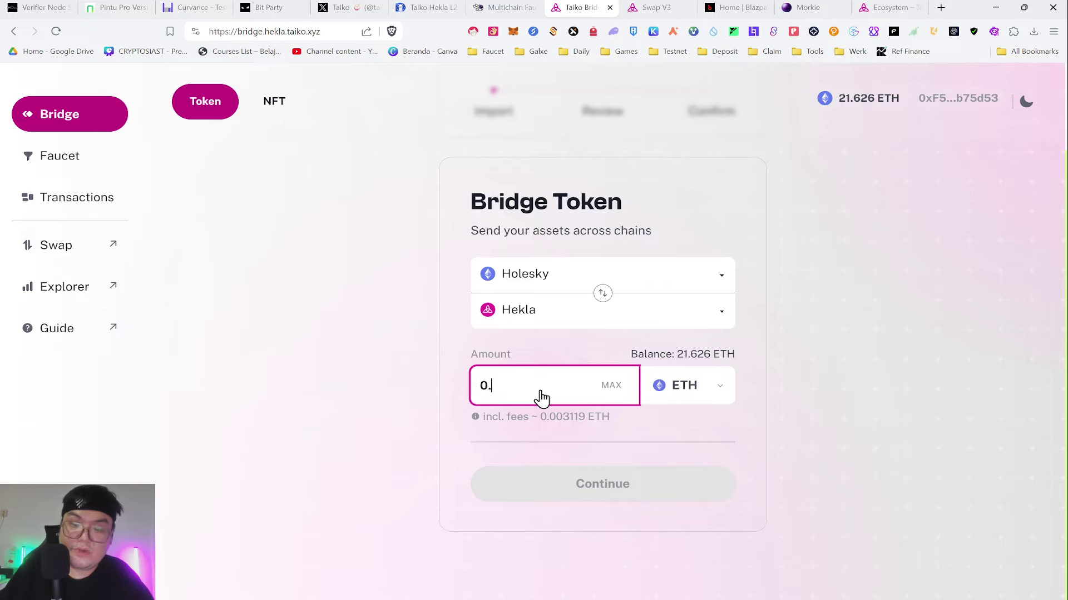
type("5")
left_click(585, 482)
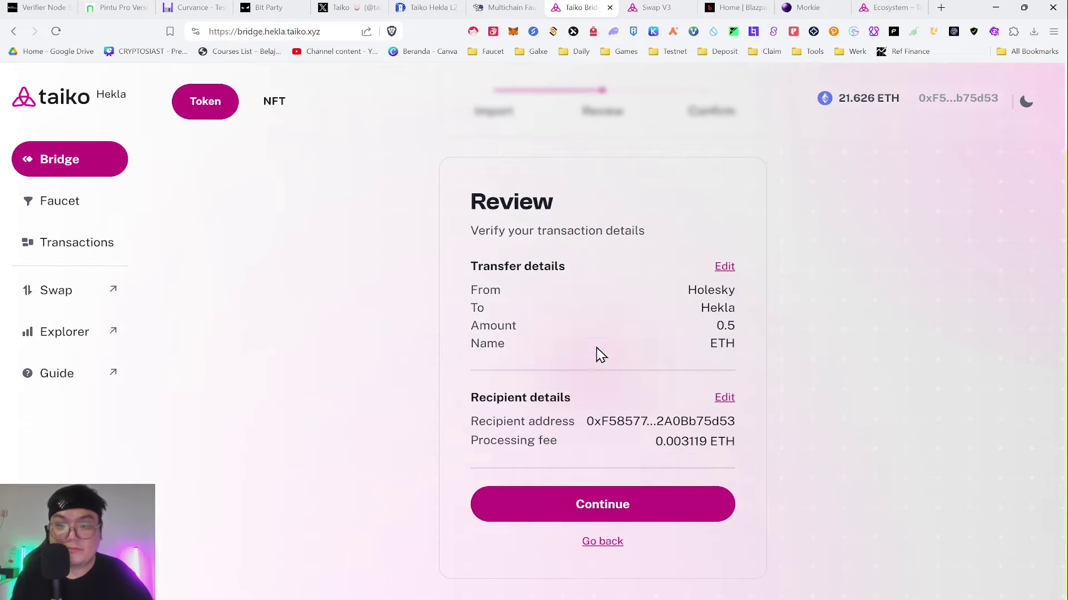
left_click(614, 517)
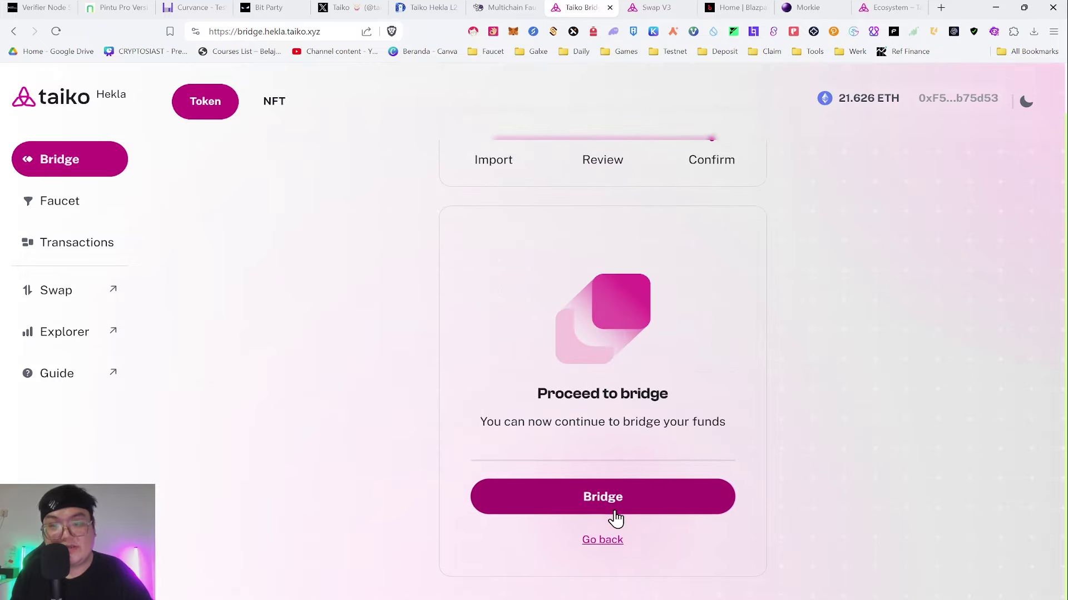
left_click(562, 498)
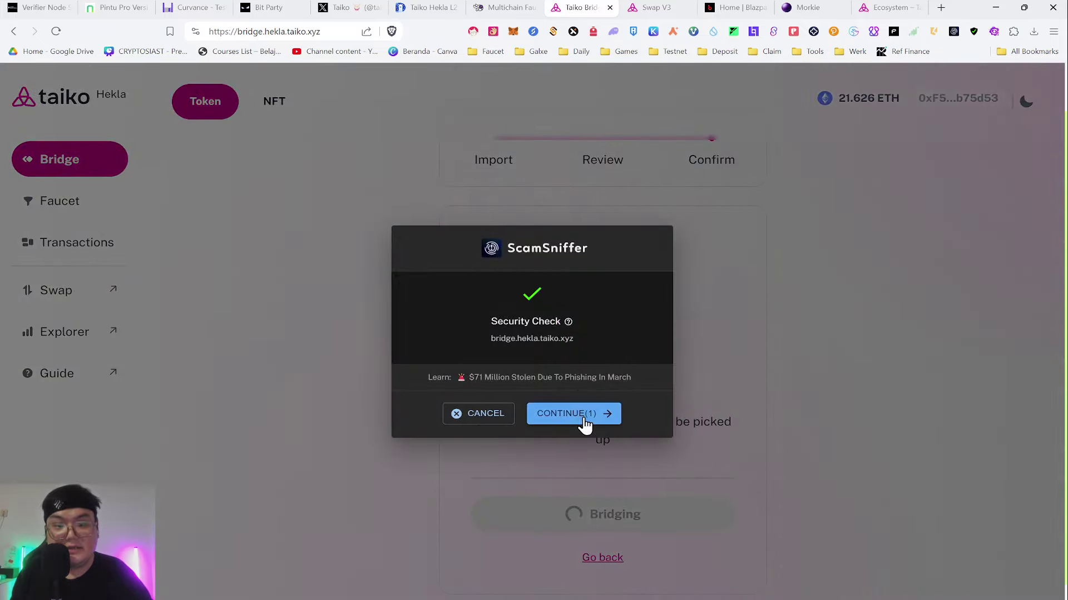
left_click(580, 415)
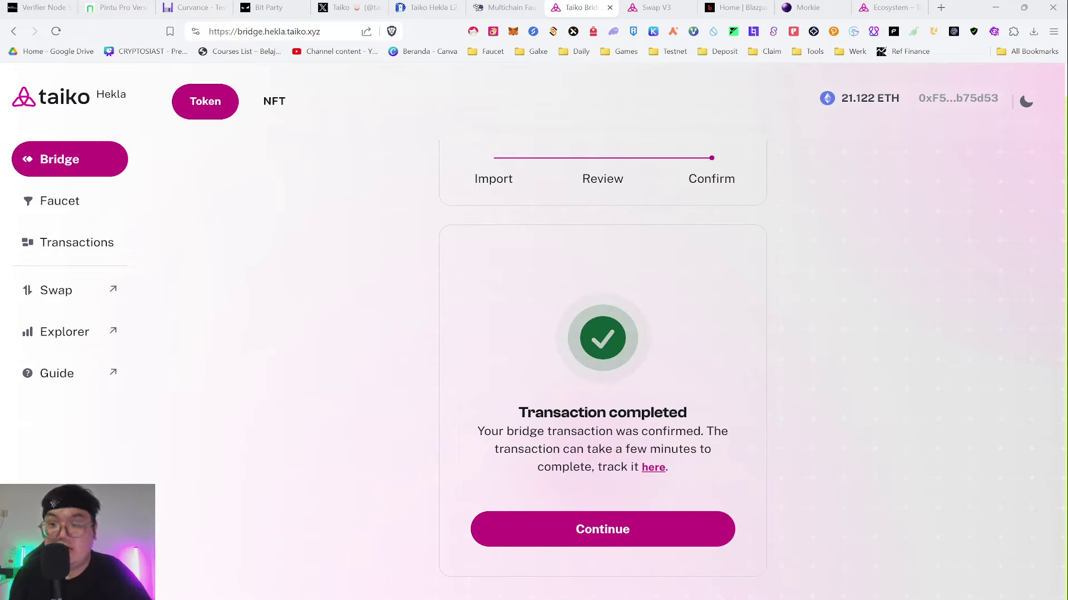
- Start a new transfer with HORSE selected and the full 50 HORSE balance entered
left_click(614, 537)
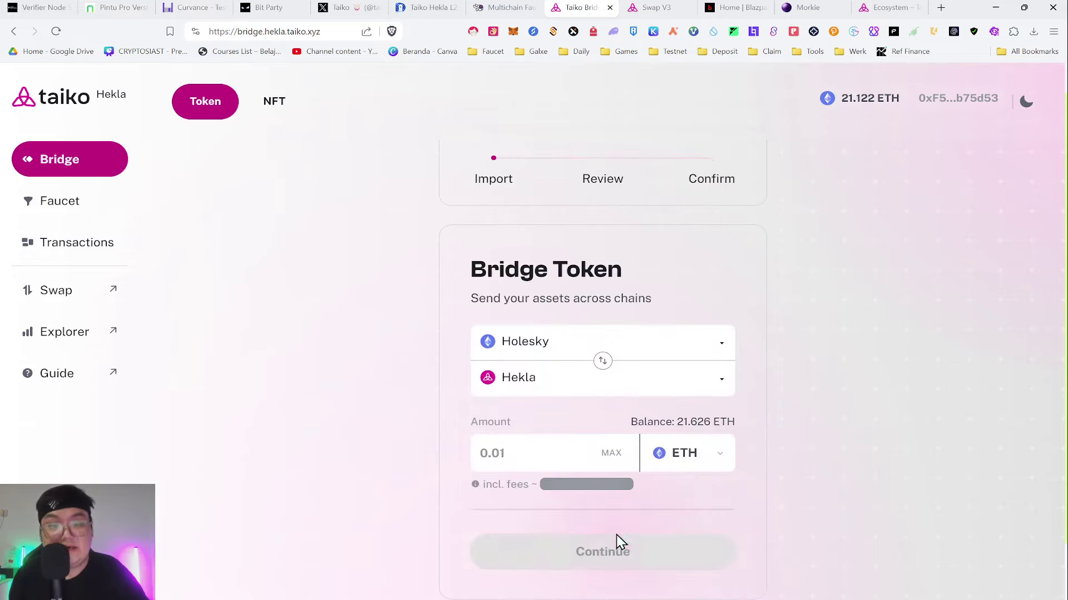
left_click(693, 463)
scroll(810, 436, "down", 1)
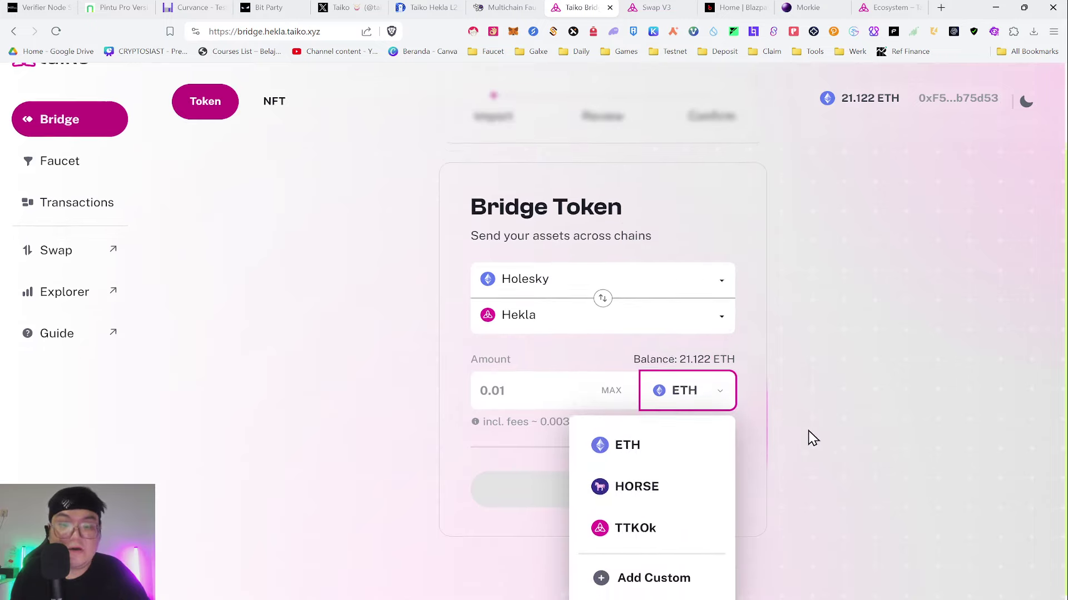
left_click(669, 481)
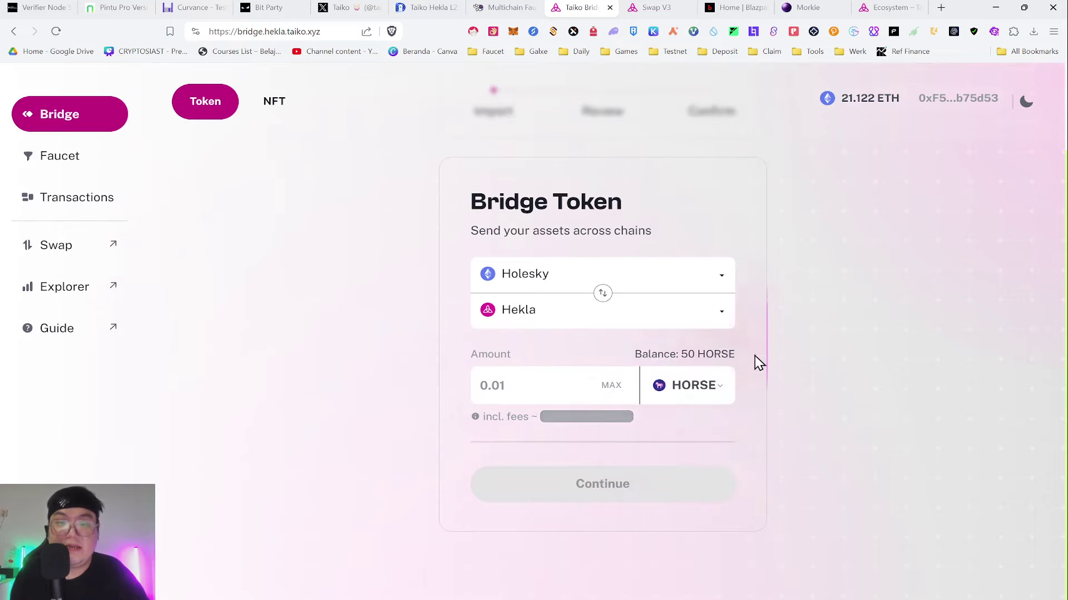
left_click(690, 384)
left_click(656, 487)
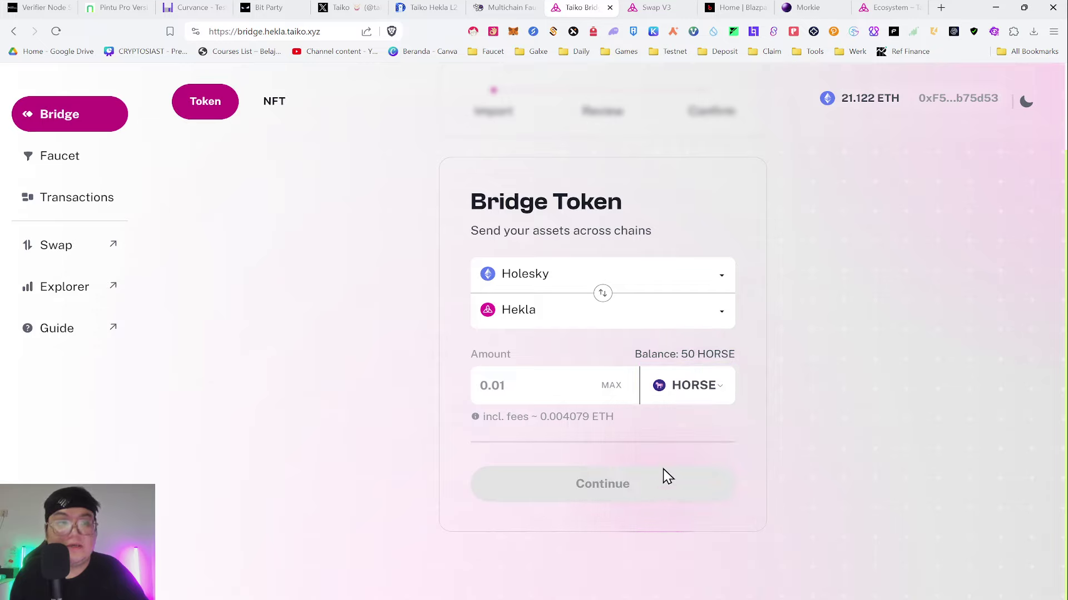
left_click(613, 386)
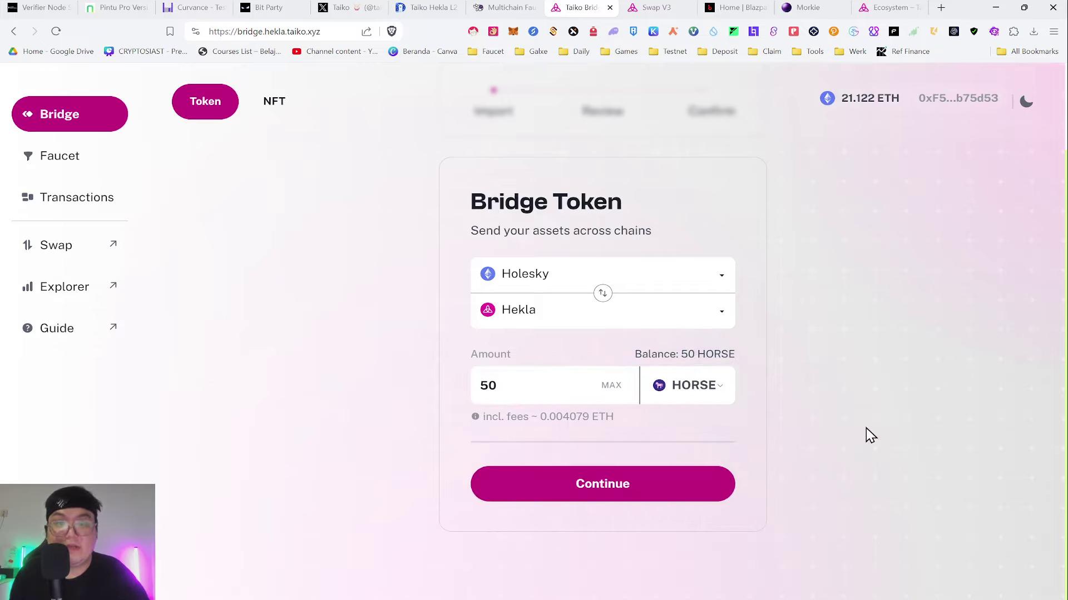
- Approve and bridge the 50 HORSE, passing ScamSniffer, then reset the form
left_click(595, 475)
left_click(638, 517)
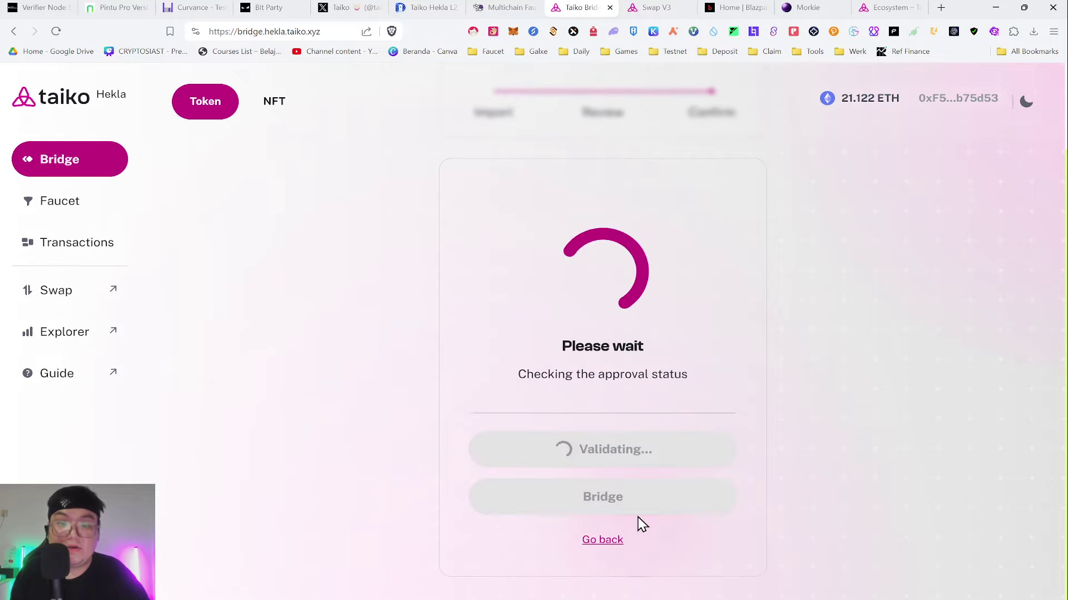
left_click(611, 467)
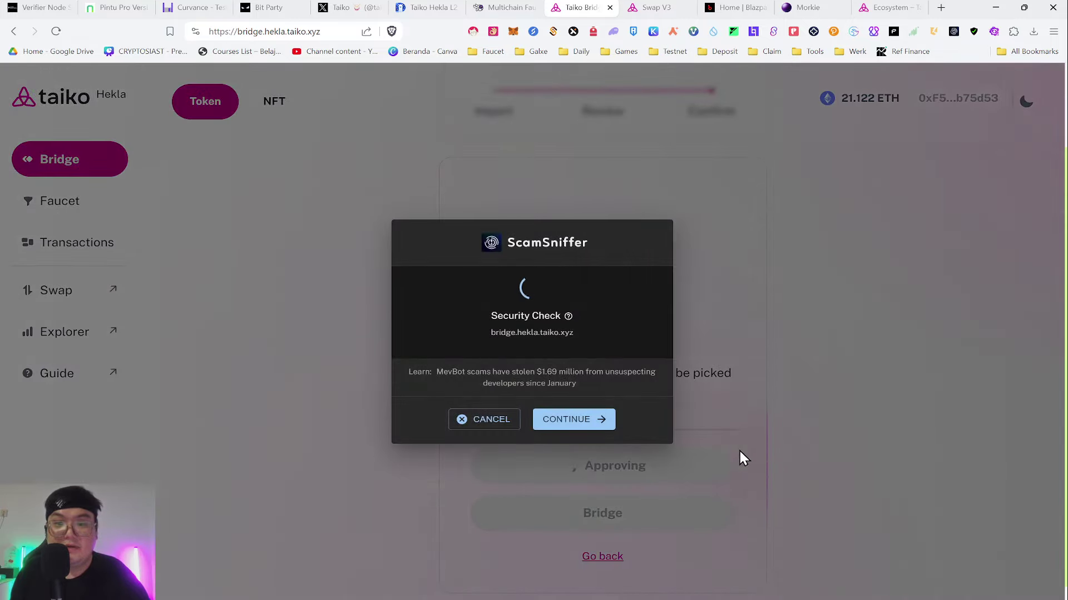
left_click(581, 445)
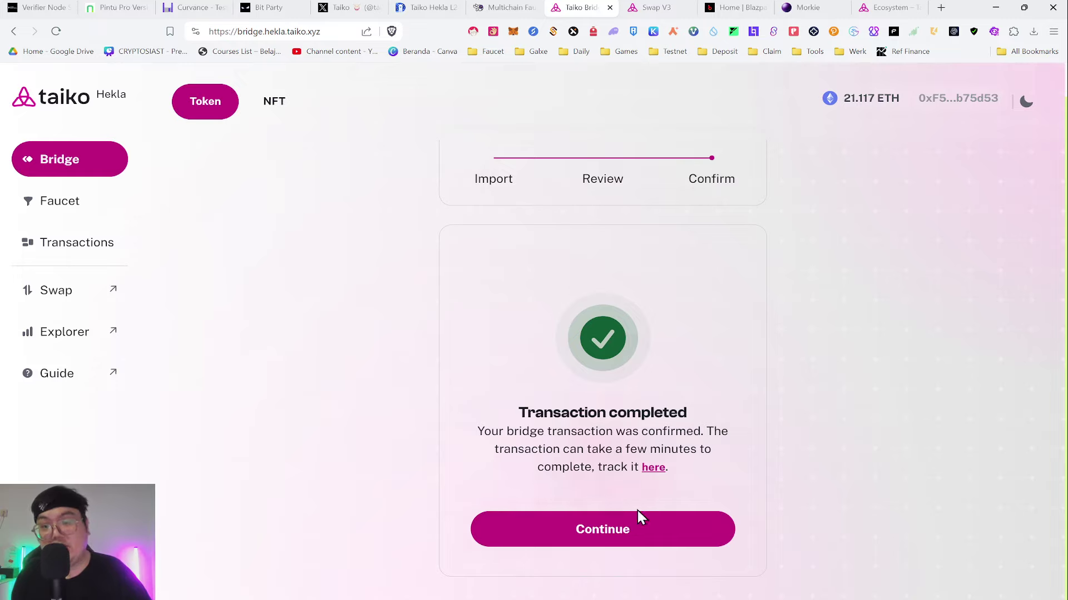
left_click(598, 520)
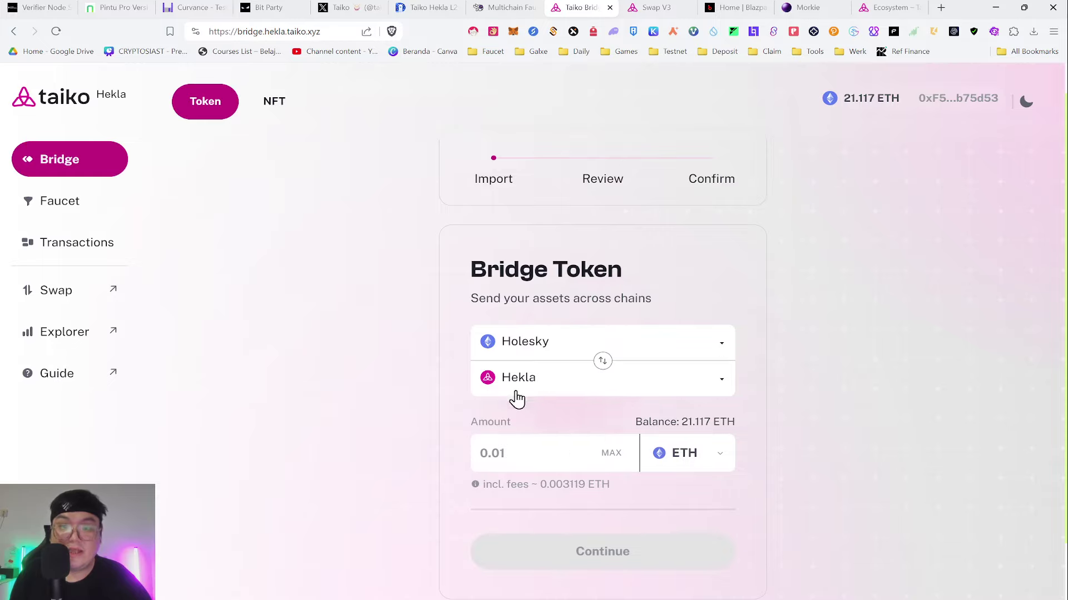
- Reverse the bridge direction to send ETH from Hekla to Holesky, then go to the swap page
left_click(598, 359)
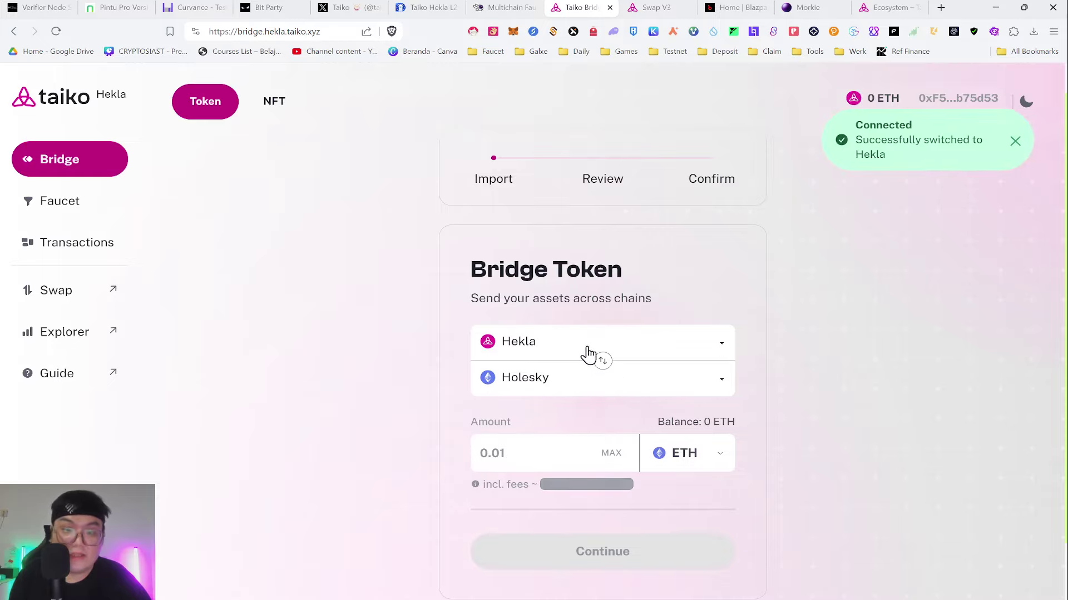
left_click(702, 466)
left_click(643, 507)
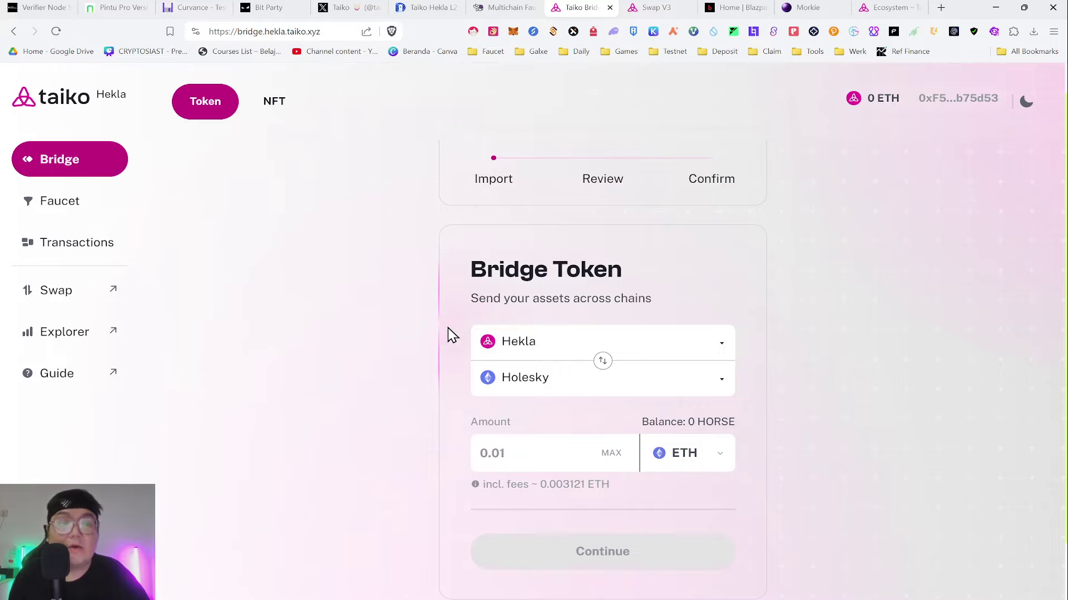
key("ctrl+Tab")
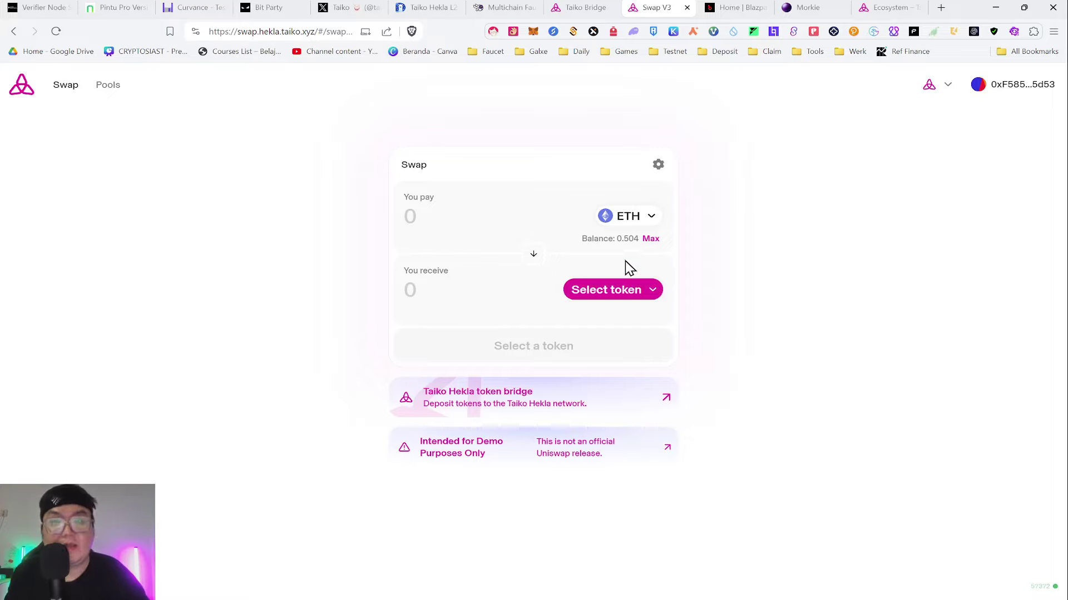
left_click(628, 218)
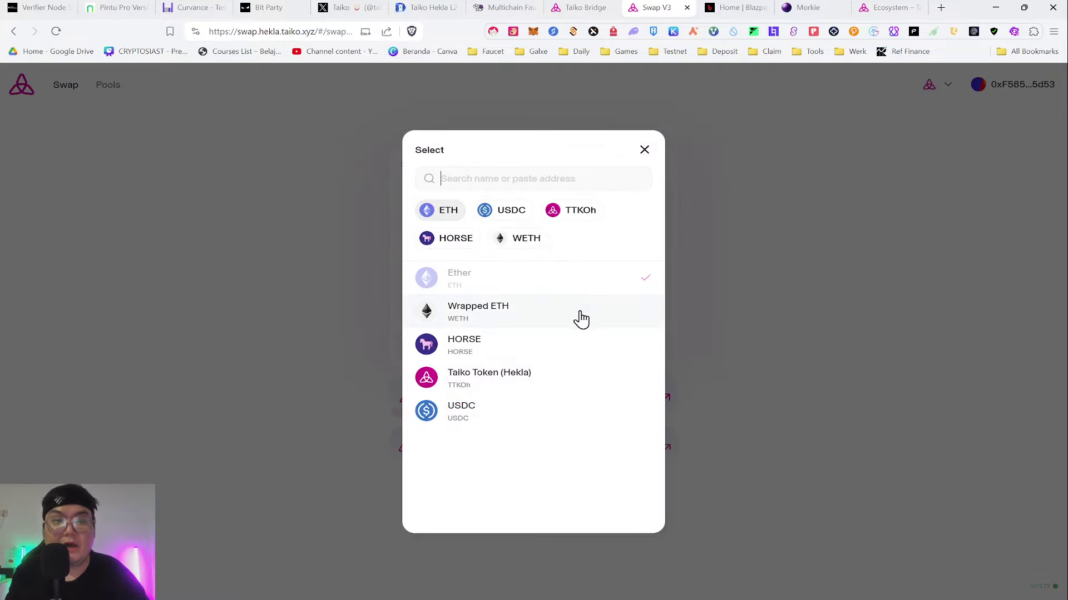
left_click(723, 209)
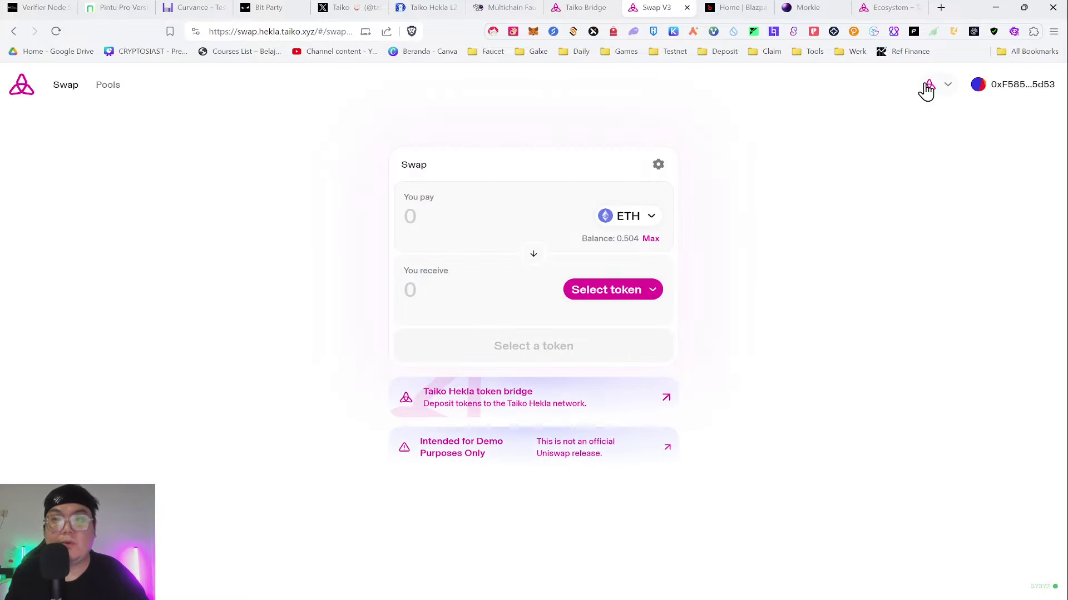
left_click(532, 31)
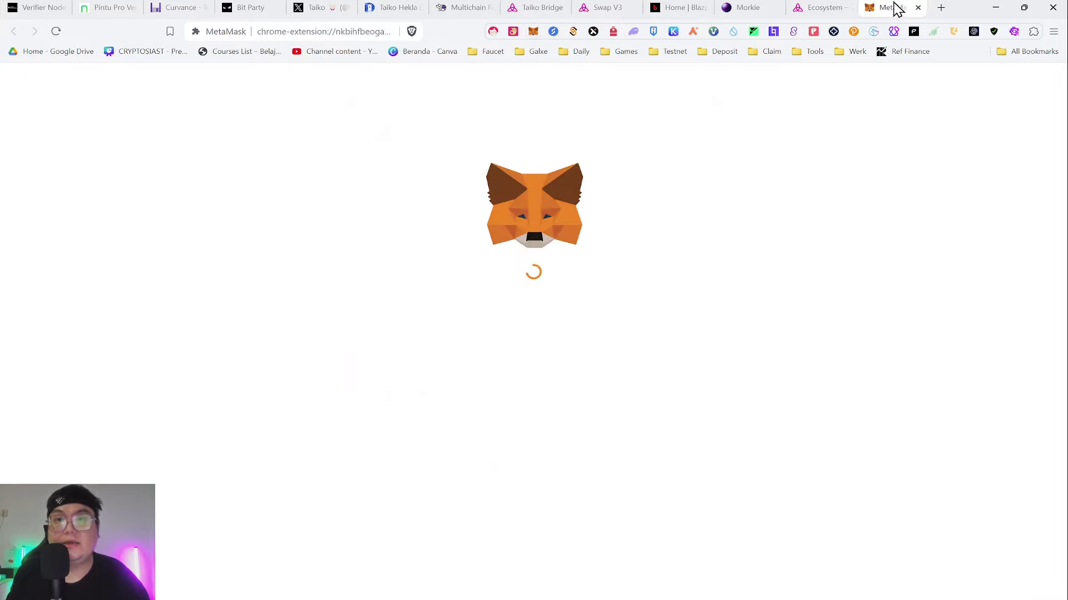
- Move the MetaMask tab beside Swap V3 and confirm its 0.5043 ETH Hekla balance
left_click_drag(893, 7, 656, 7)
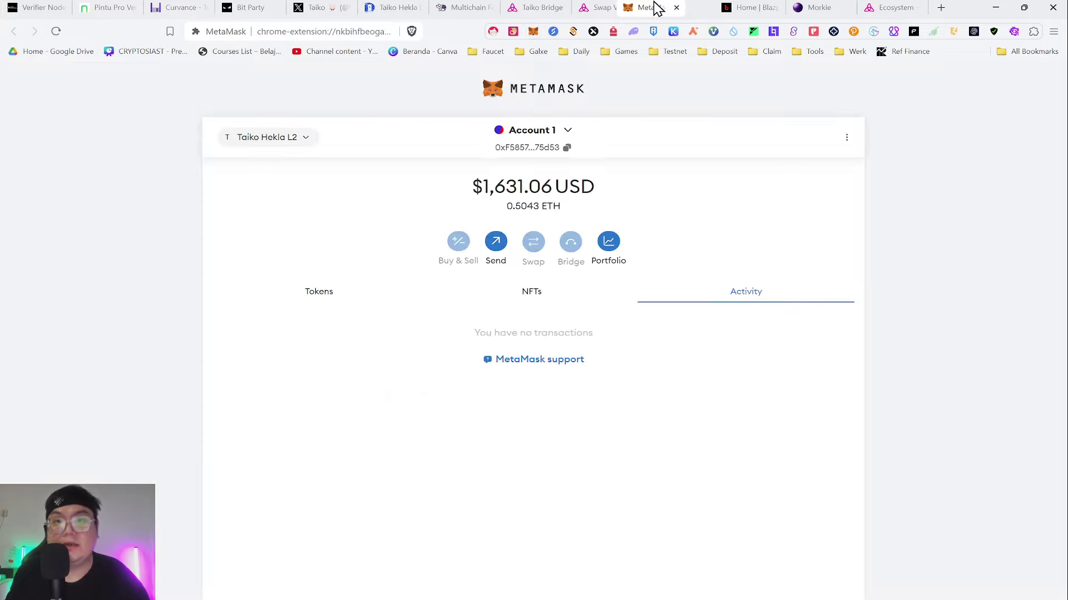
left_click(318, 294)
left_click(589, 7)
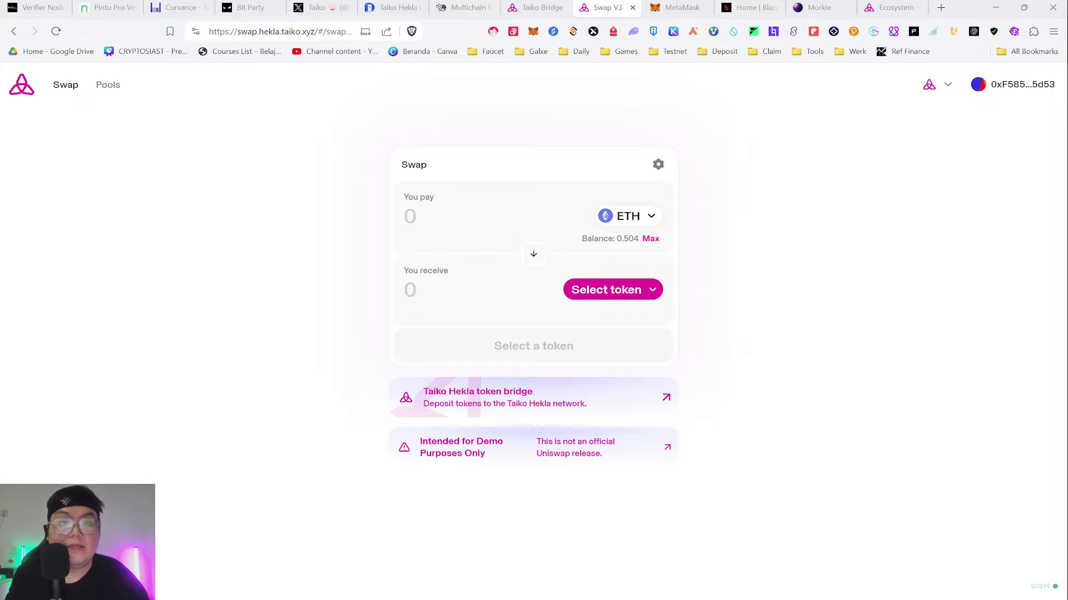
- Swap about 0.00346 ETH for 10 USDC, confirming and passing the ScamSniffer check
left_click(615, 289)
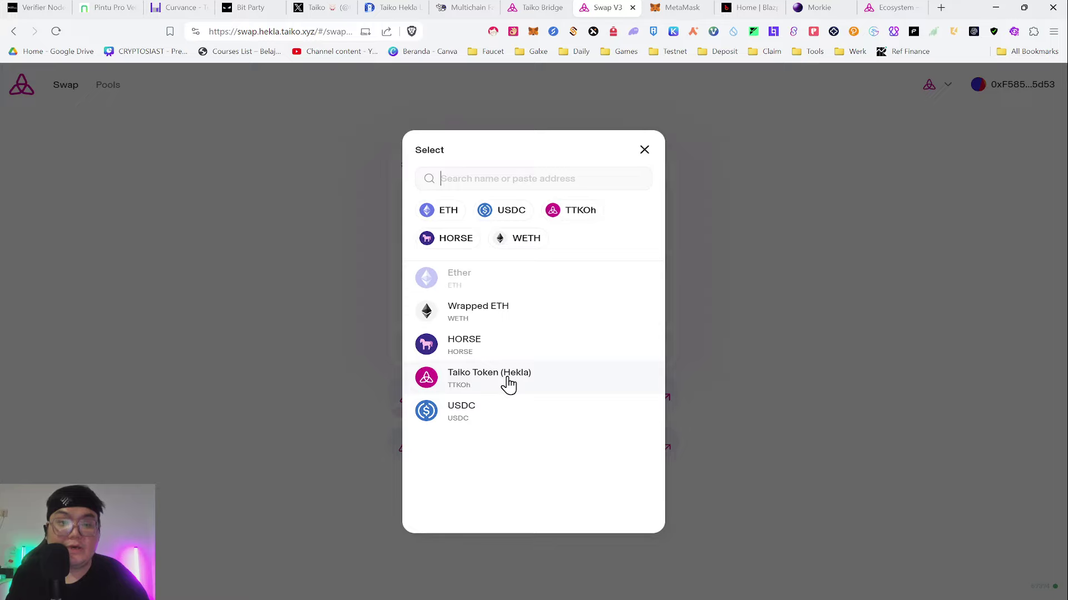
left_click(454, 418)
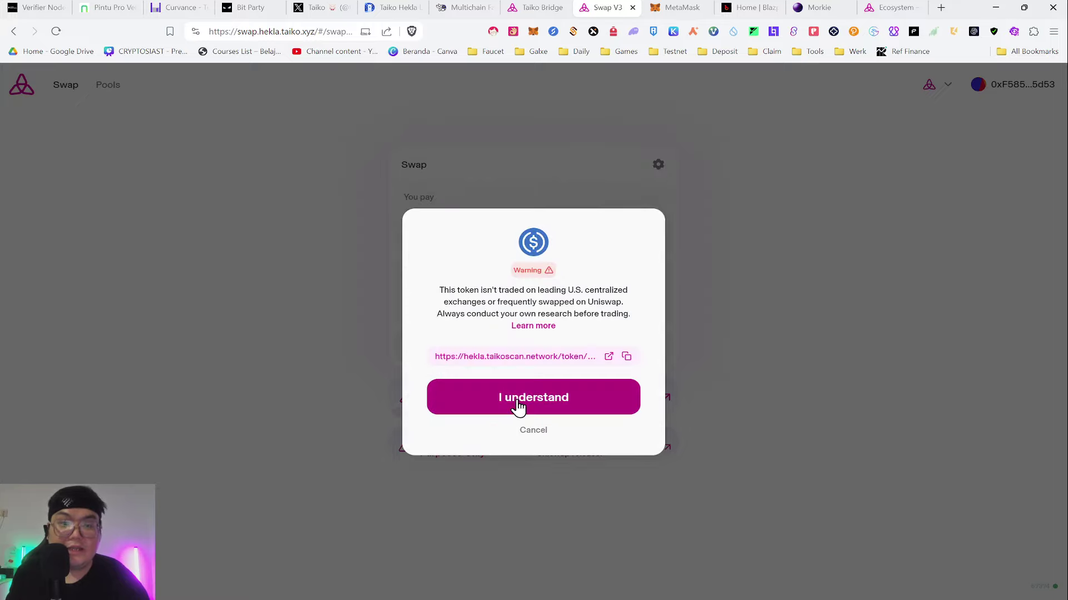
left_click(517, 400)
left_click(479, 293)
type("1")
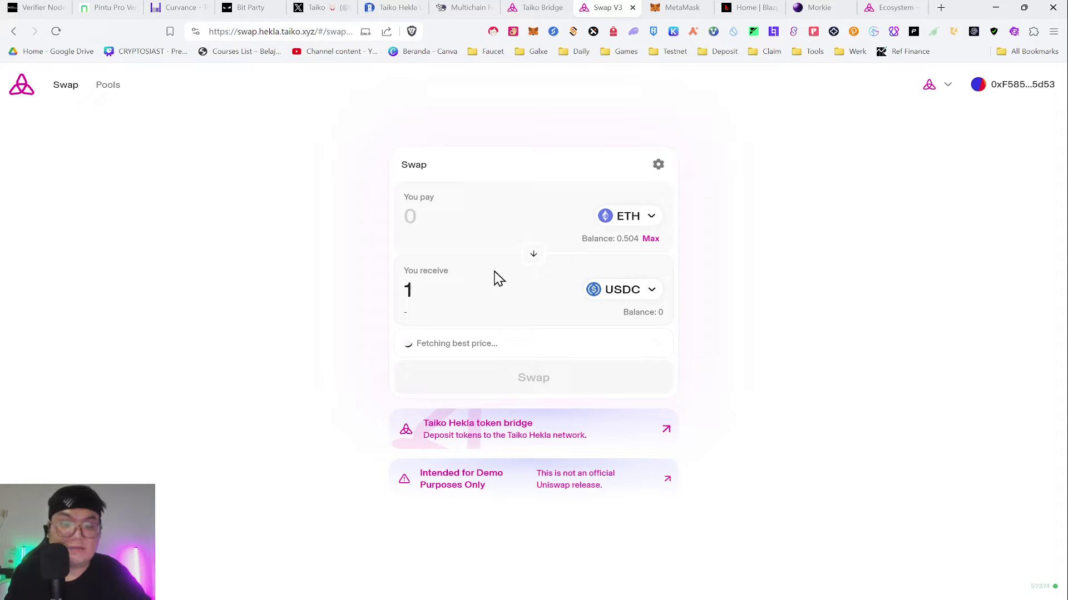
type("0")
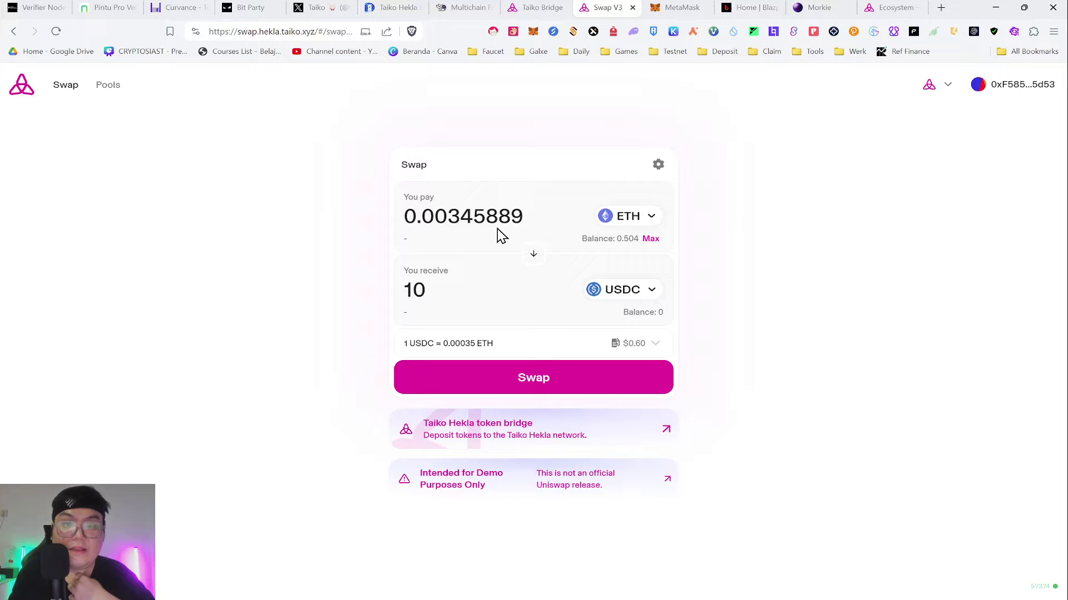
left_click(544, 376)
left_click(511, 456)
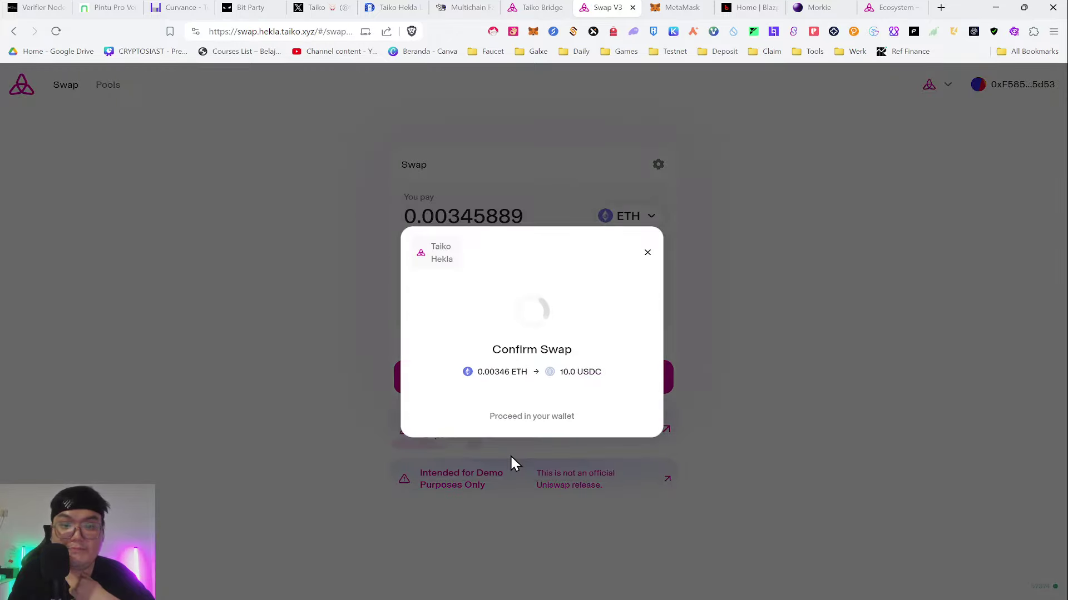
left_click(556, 415)
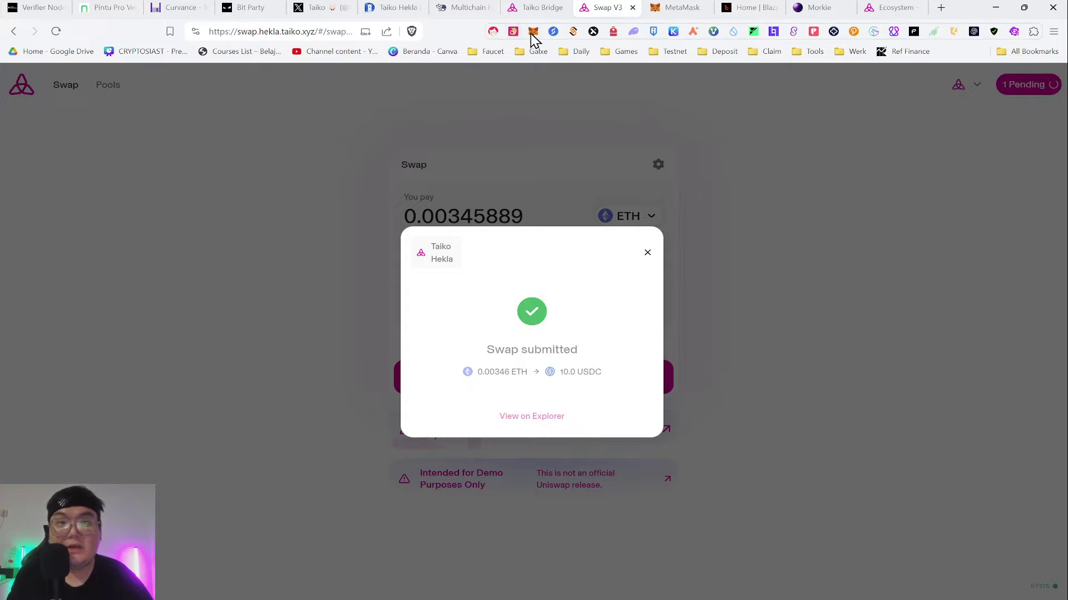
- Check the pending swap in MetaMask's Activity list and return to Swap V3
left_click(677, 7)
left_click(739, 288)
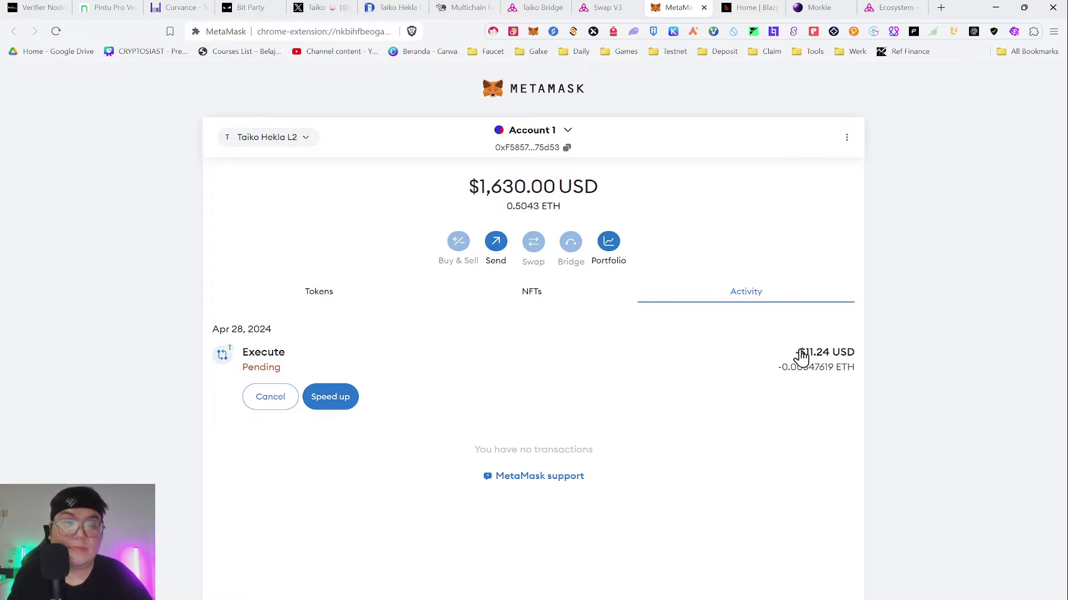
left_click(625, 7)
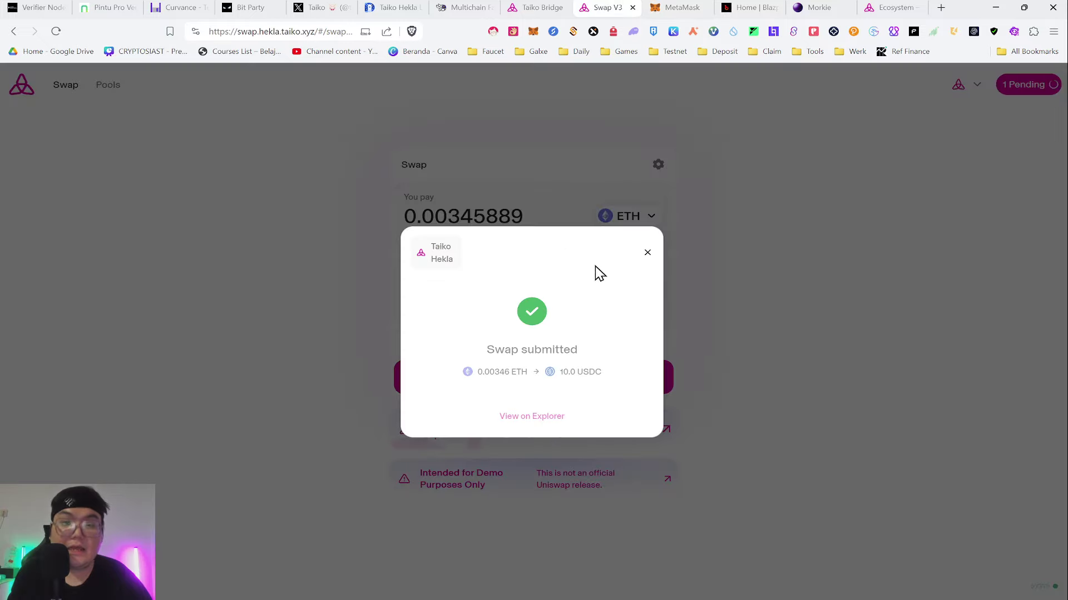
- Choose Taiko Token (Hekla) as the token to receive and enter 10 TTKOh
left_click(647, 252)
left_click(631, 290)
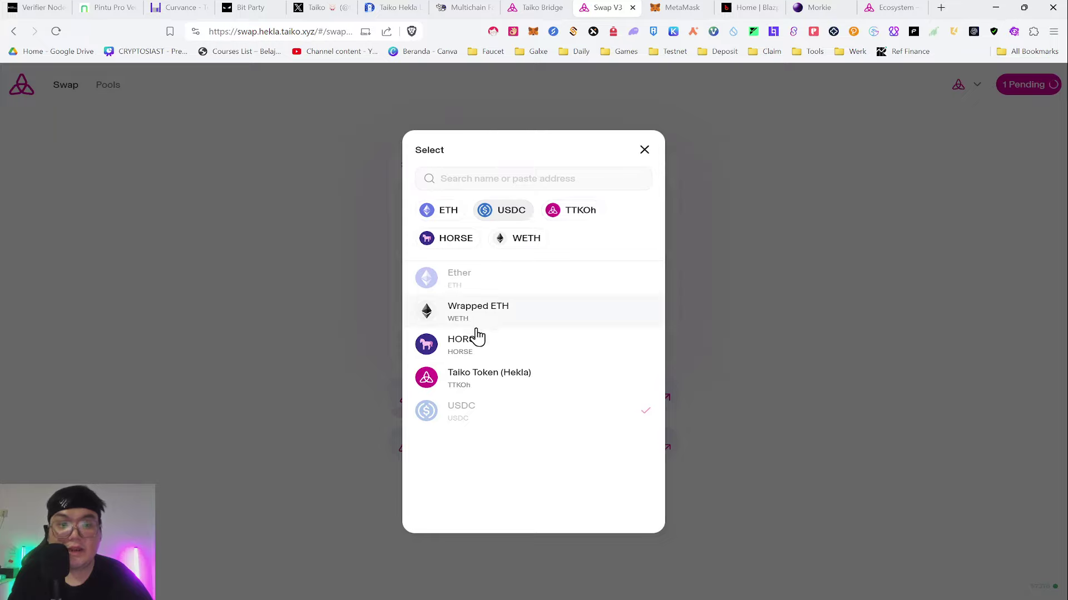
left_click(489, 378)
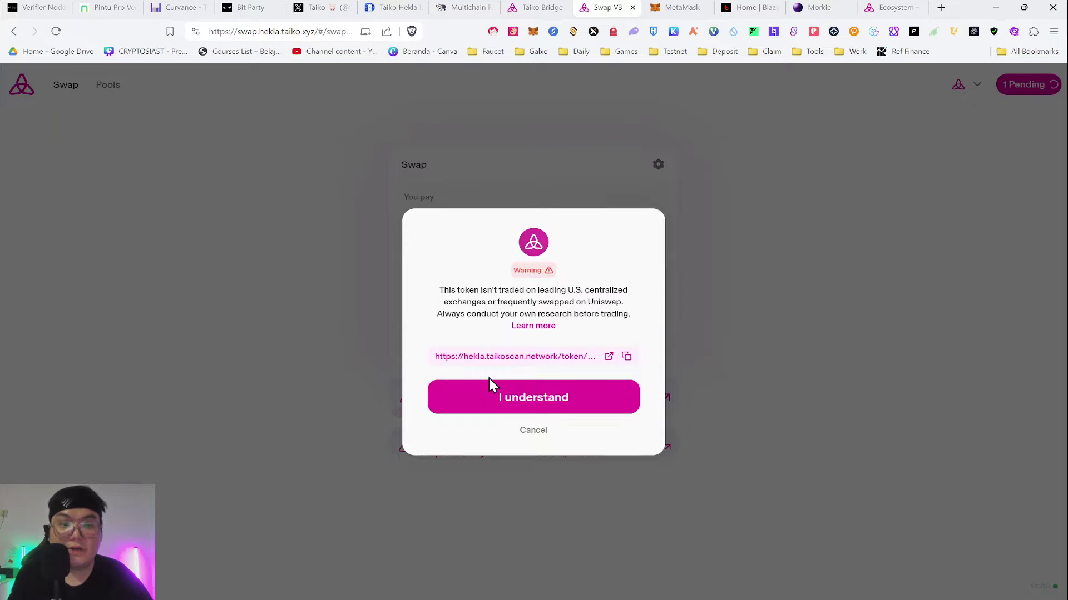
left_click(521, 414)
left_click(543, 295)
type("1")
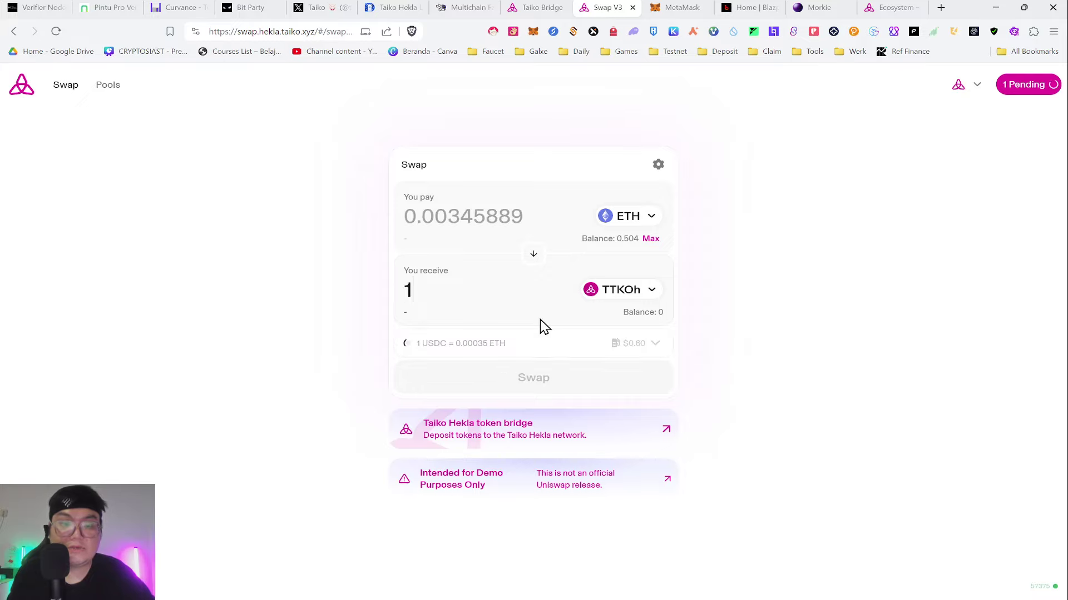
type("0")
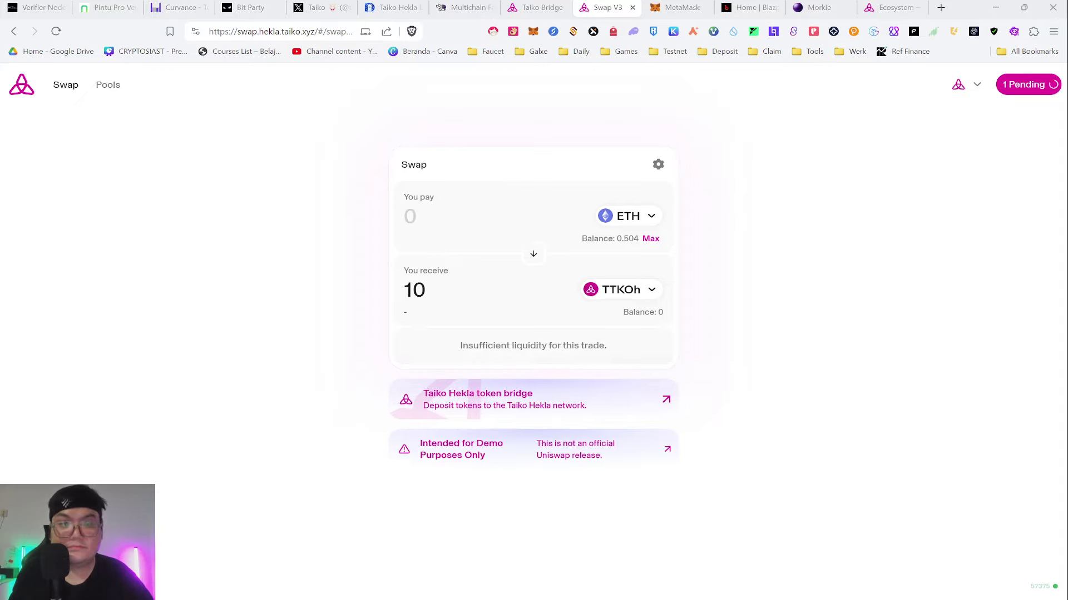
- After the insufficient liquidity warning, cut the TTKOh receive amount from 10 to 1
left_click(634, 289)
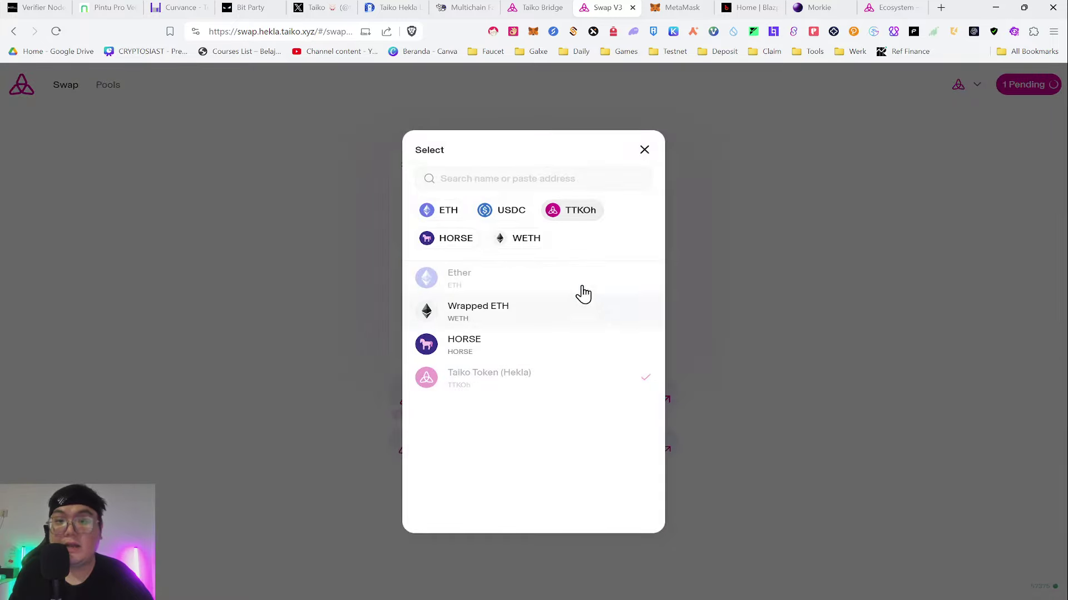
left_click(644, 150)
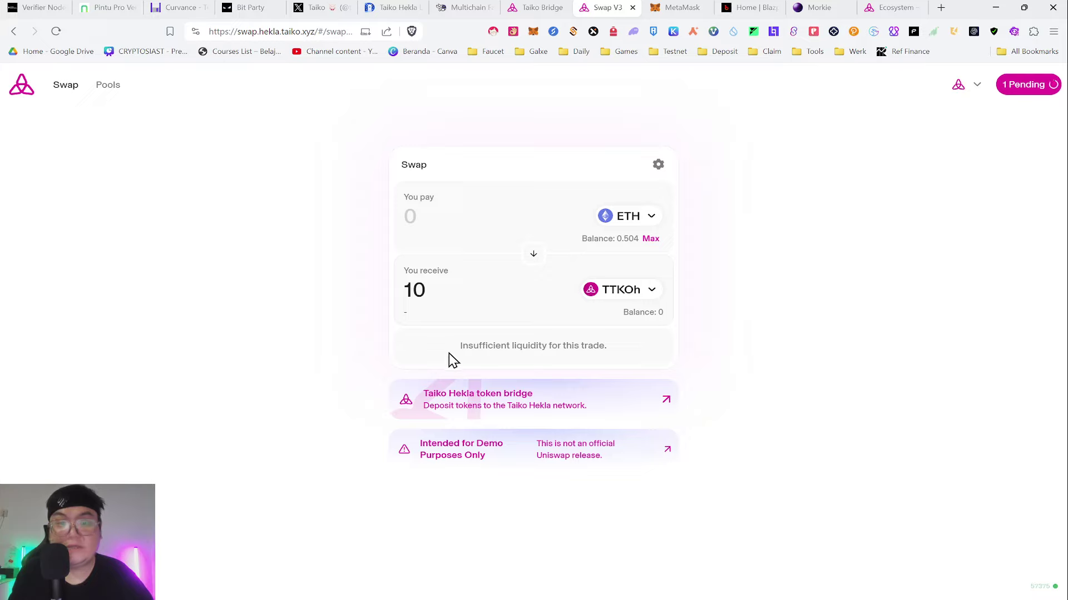
left_click_drag(450, 354, 641, 352)
left_click(451, 304)
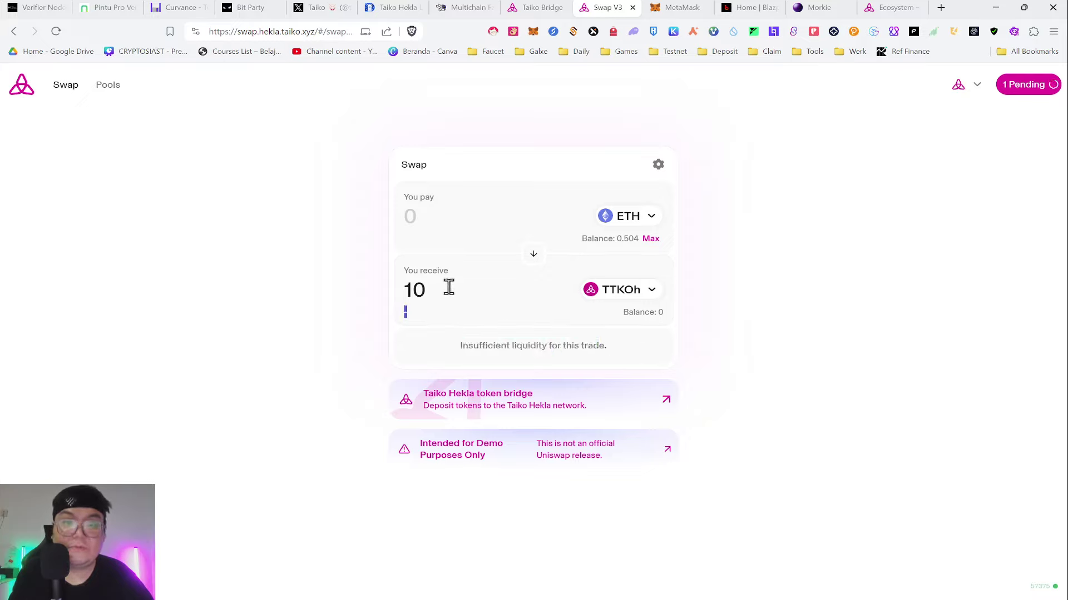
key("BackSpace")
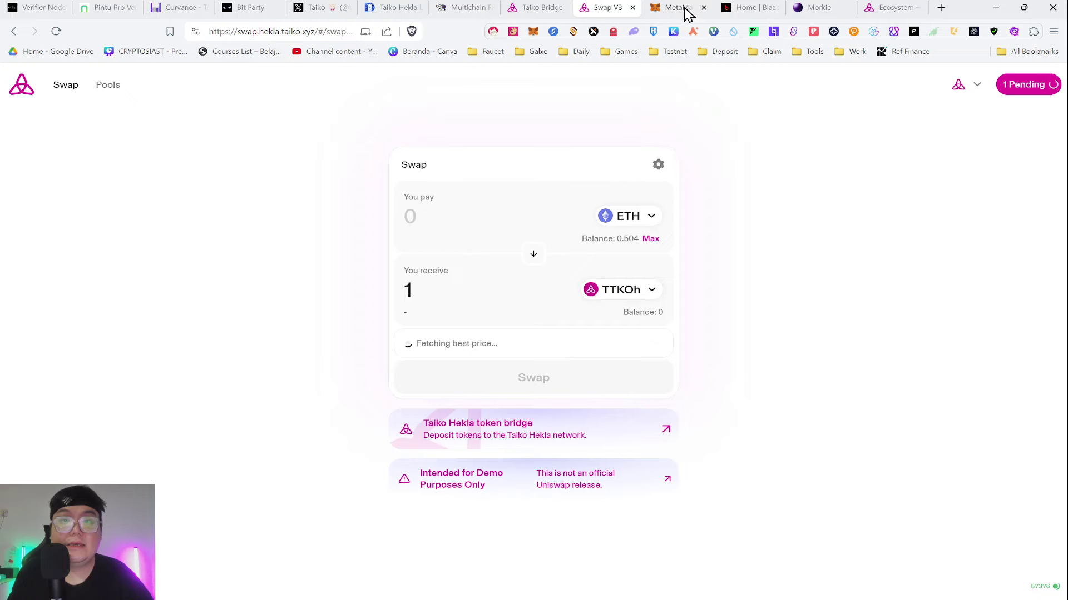
- Wrap 0.002 ETH into WETH by choosing Wrapped ETH, passing the ScamSniffer check
left_click(676, 7)
left_click(610, 7)
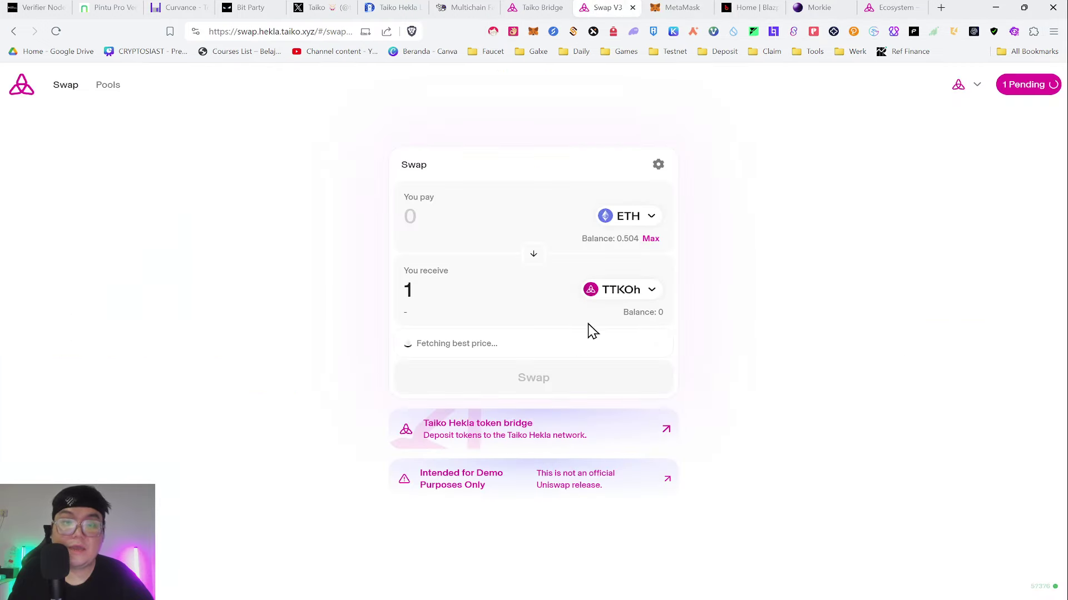
left_click(625, 291)
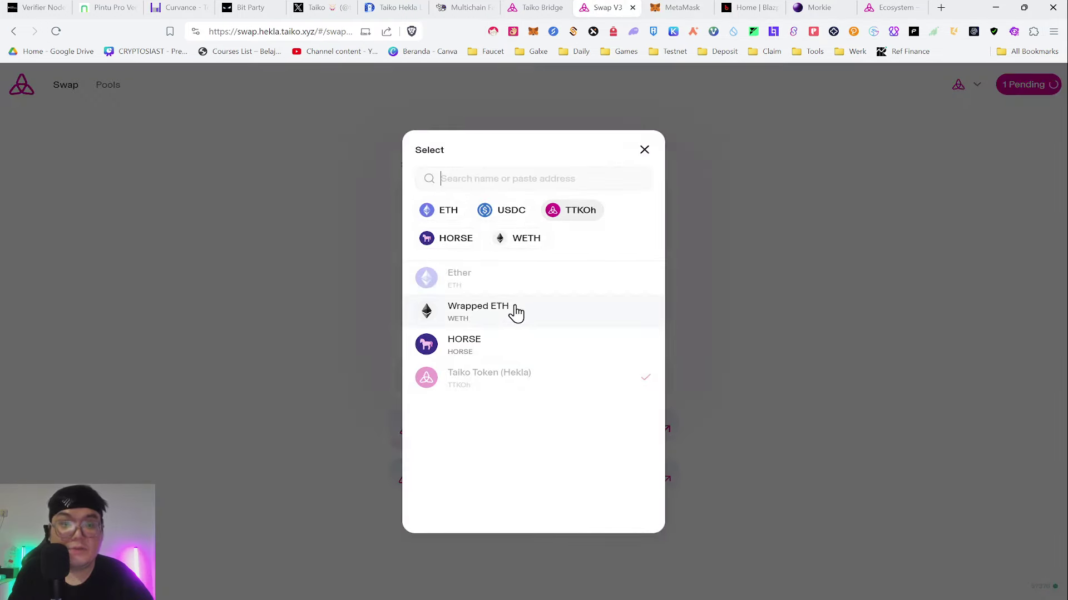
left_click(493, 322)
left_click(503, 404)
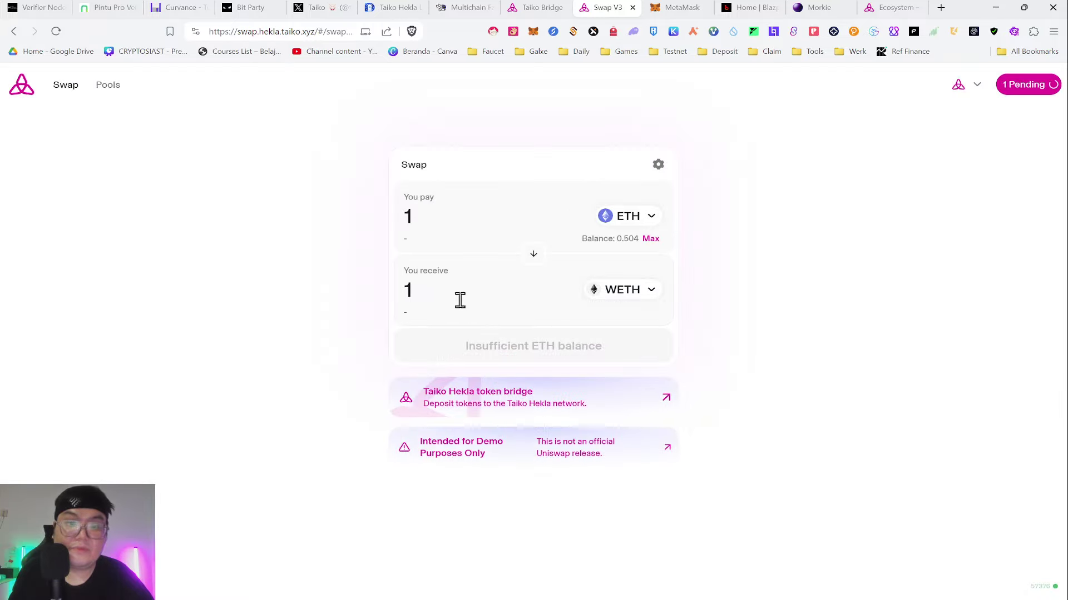
double_click(404, 290)
type("0.")
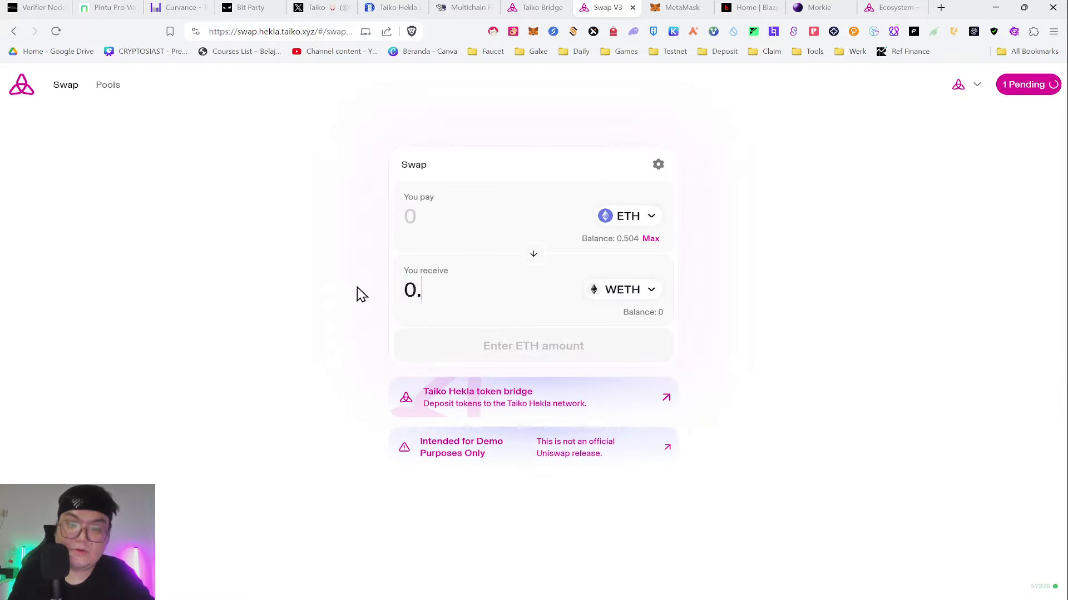
type("002")
left_click(506, 364)
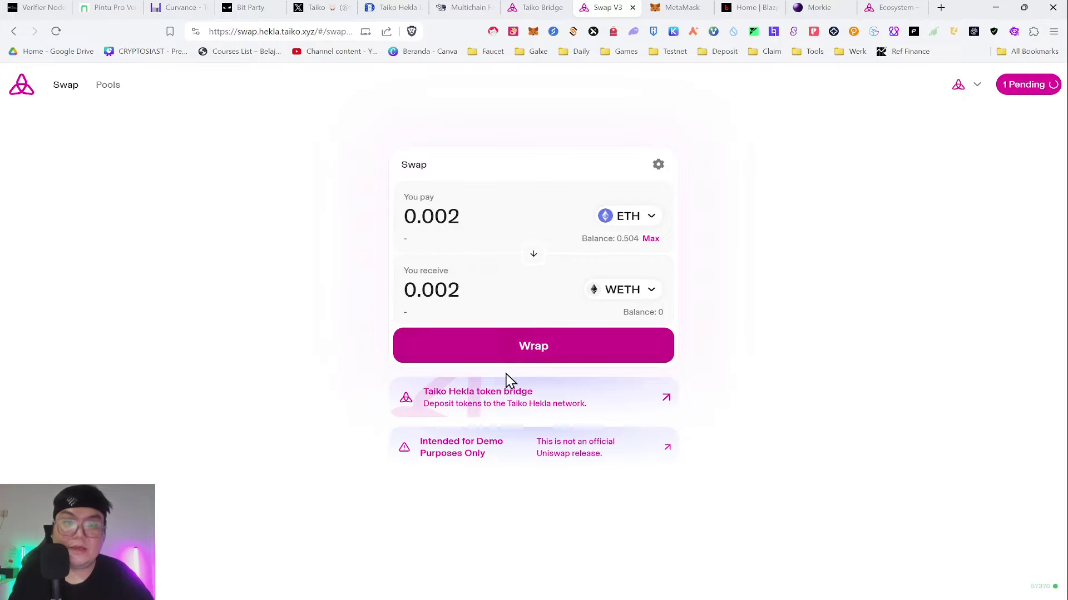
left_click(590, 418)
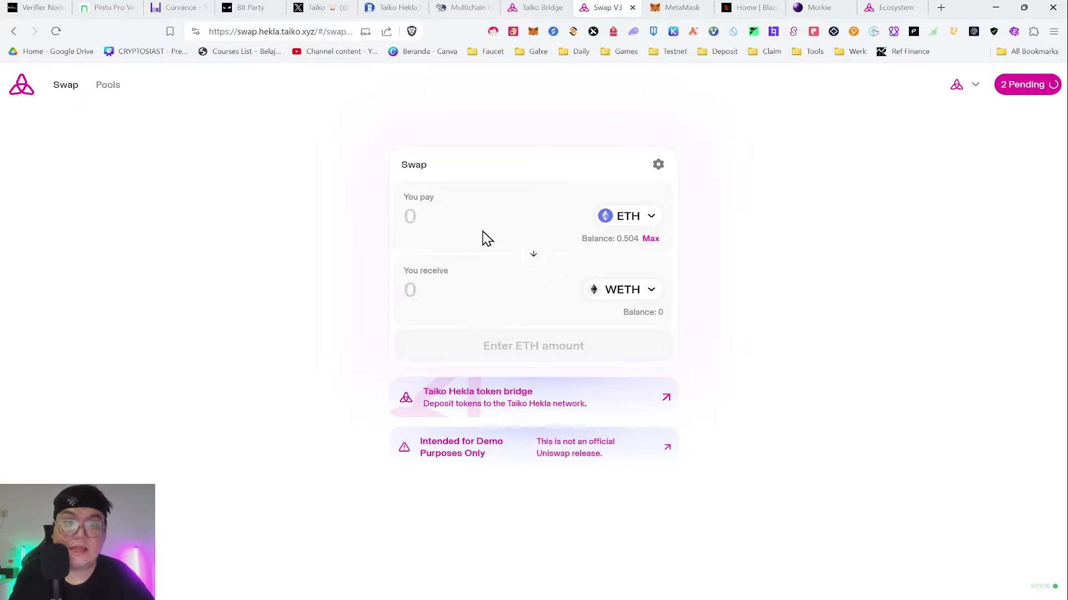
- Choose HORSE as the token to receive and enter 1 HORSE as the amount
left_click(634, 298)
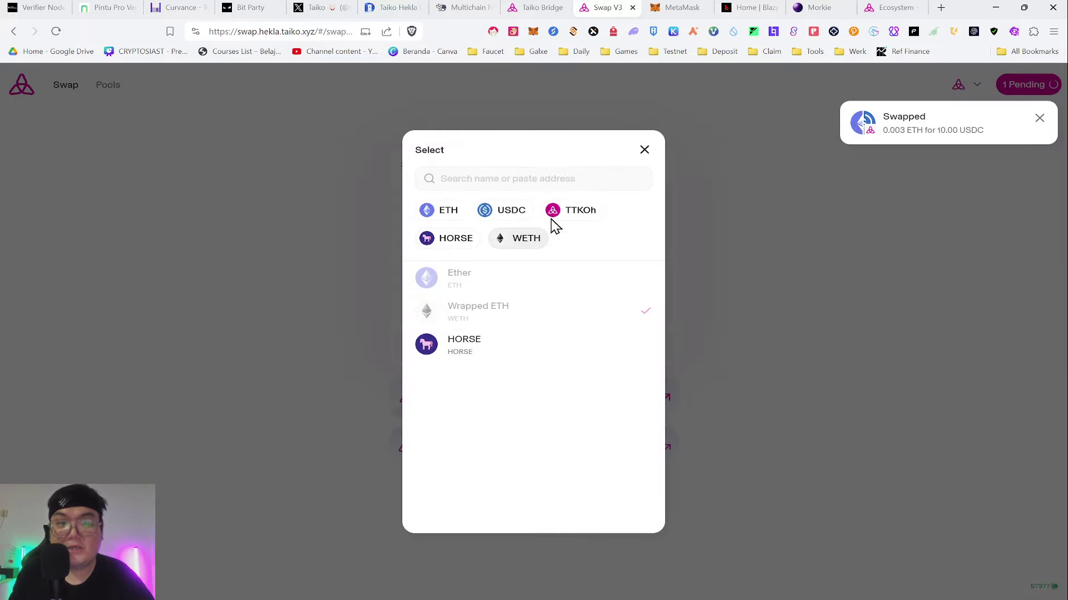
left_click(445, 239)
left_click(489, 296)
type("1")
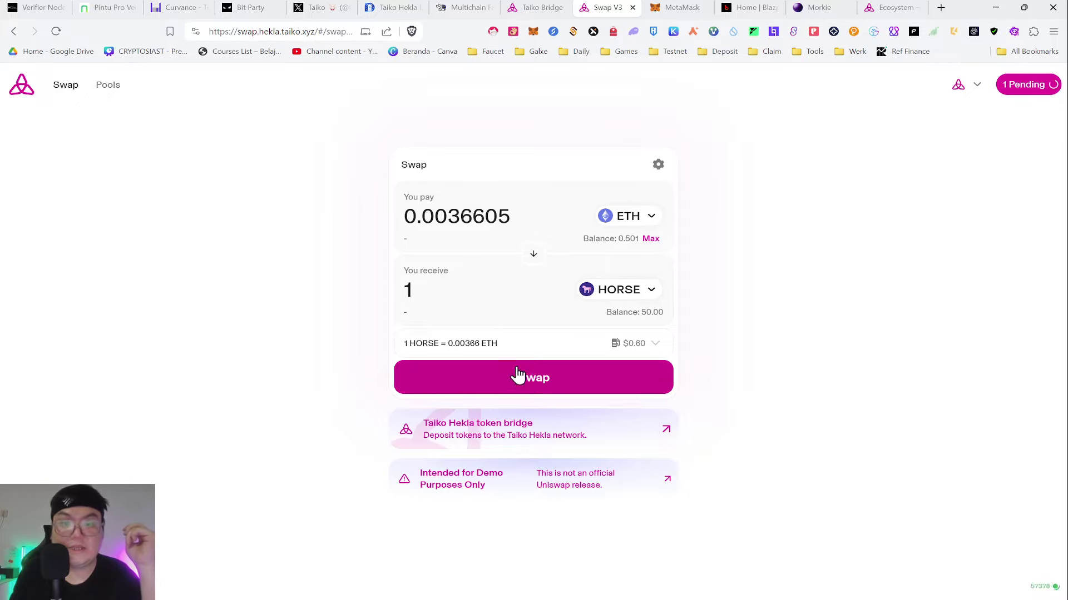
- Submit the 0.00366 ETH-for-1 HORSE swap past the security check, then flip to pay HORSE
left_click(519, 373)
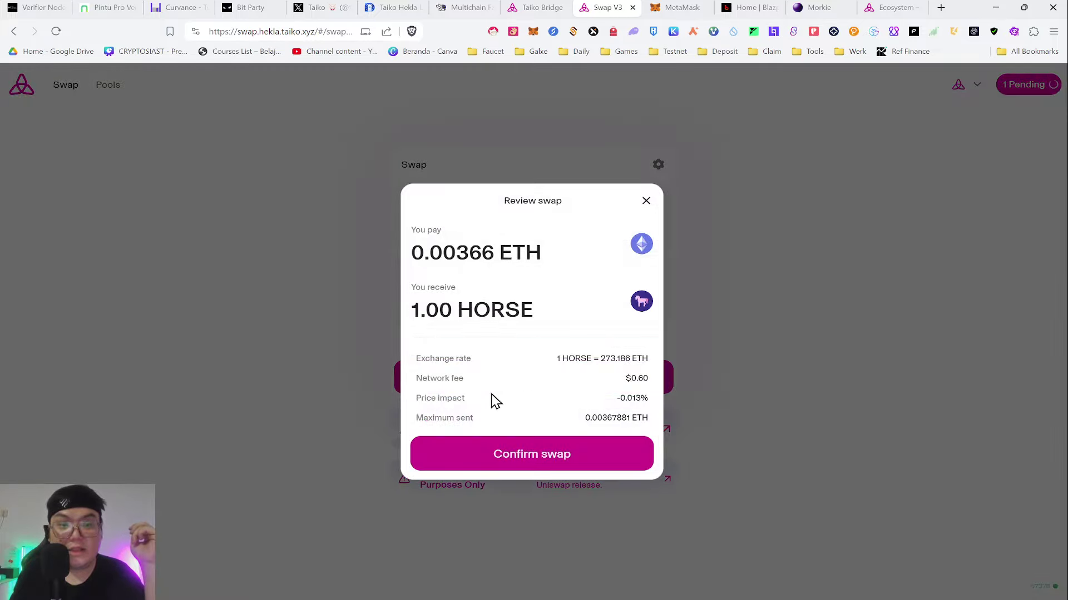
left_click(521, 488)
left_click(496, 367)
left_click(493, 453)
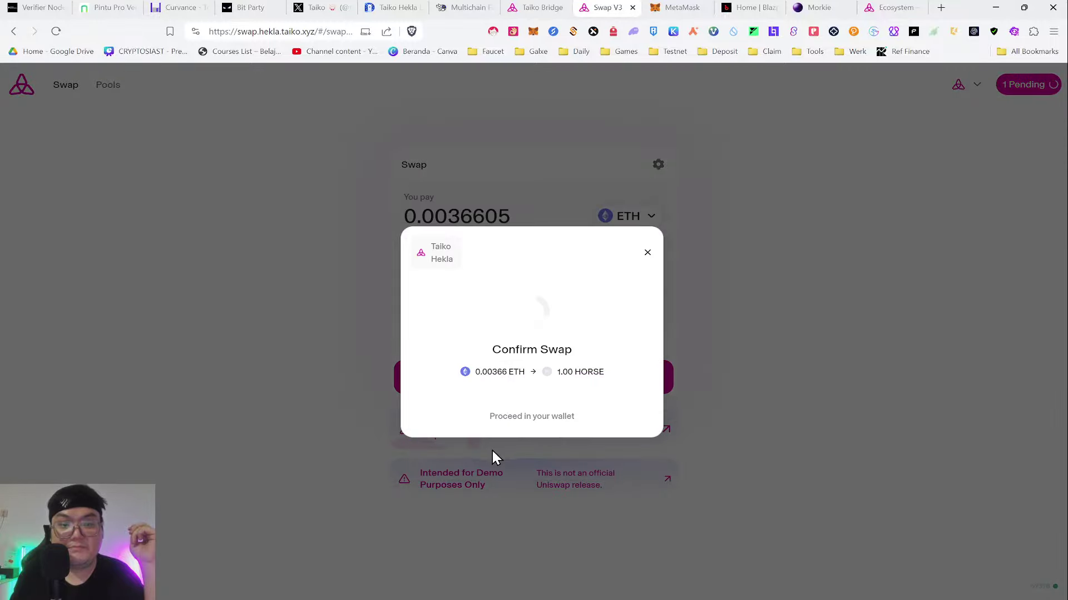
left_click(602, 414)
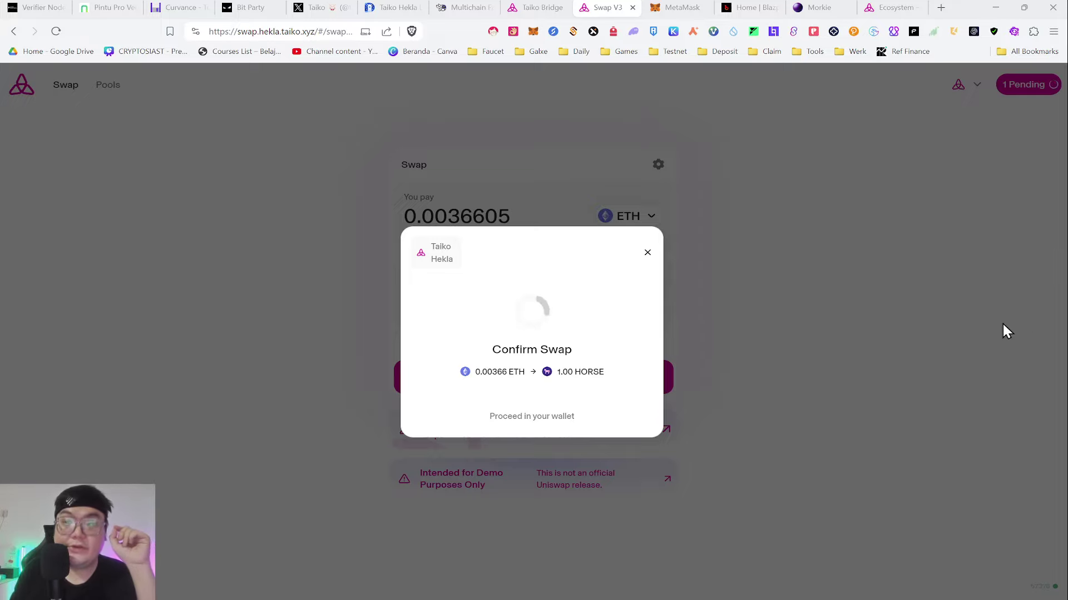
left_click(647, 254)
left_click(532, 255)
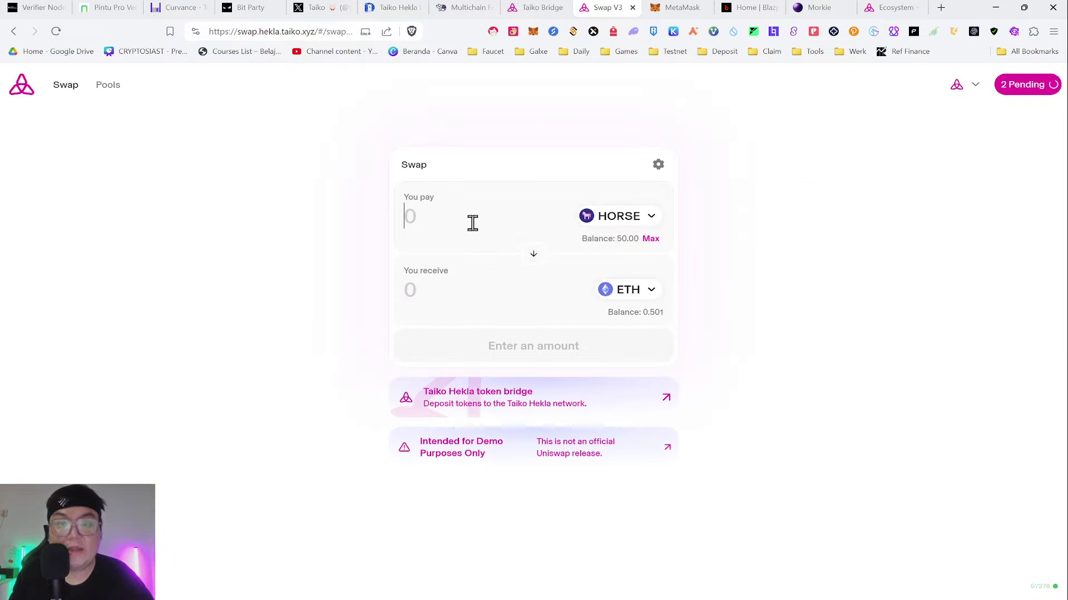
- Enter 1 HORSE to pay, confirm the HORSE-for-ETH swap past ScamSniffer, then view MetaMask's pending transactions
type("1")
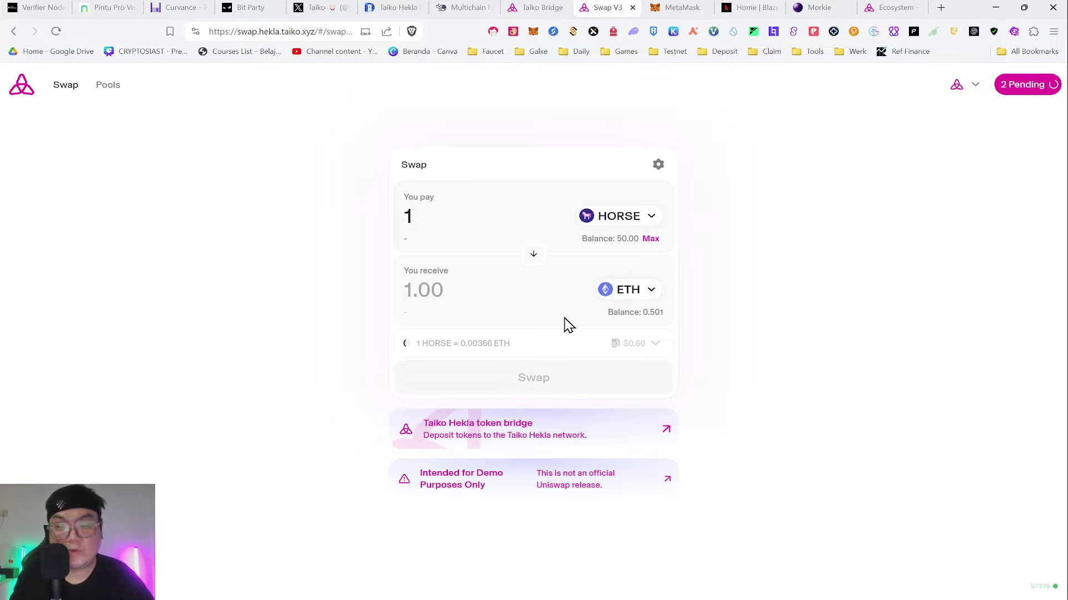
left_click(550, 381)
left_click(554, 452)
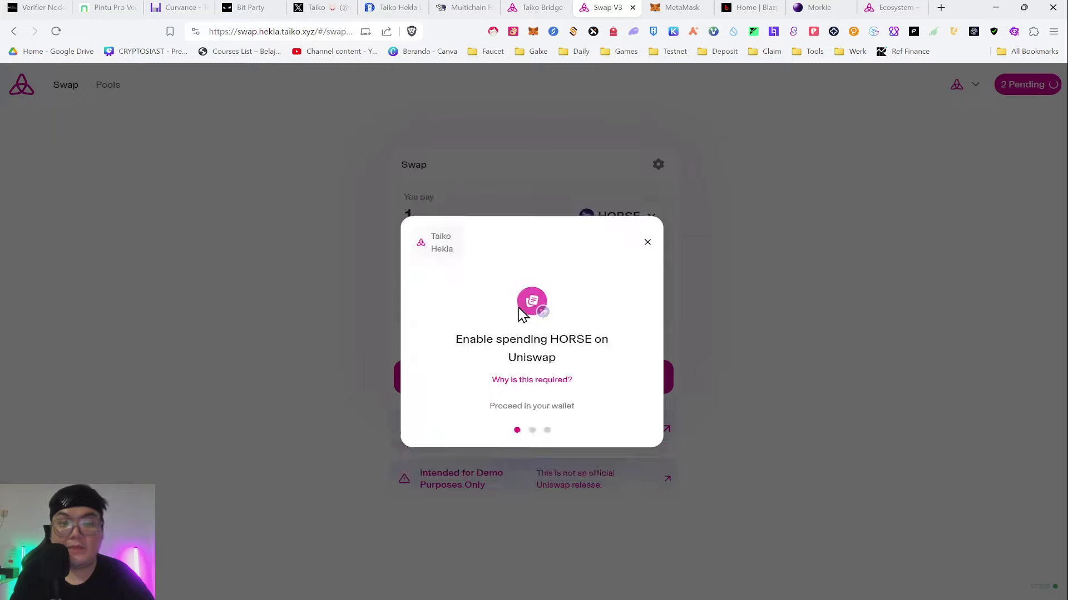
left_click(556, 413)
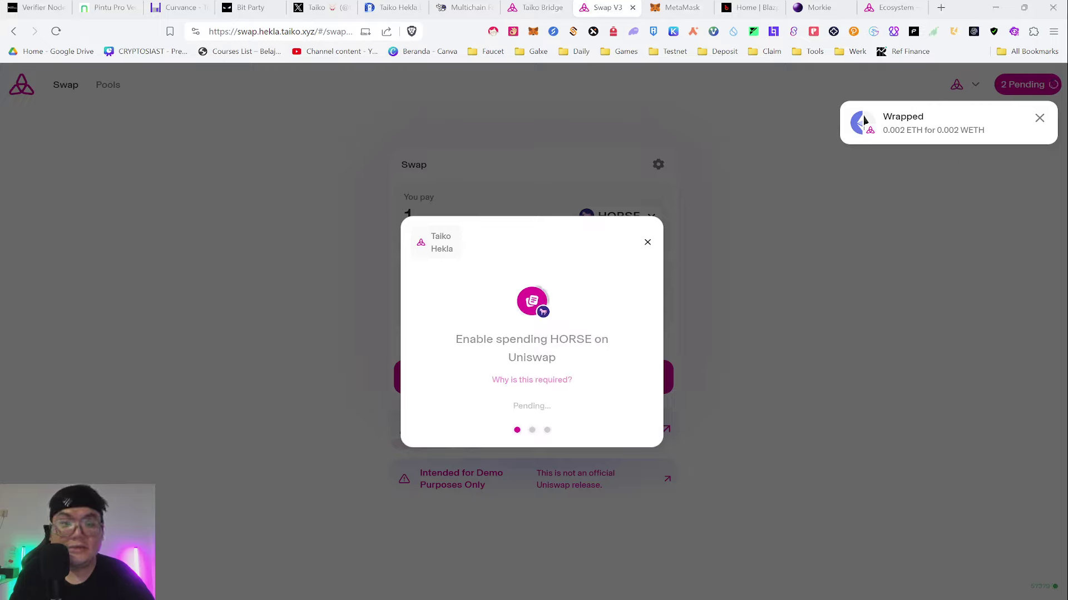
left_click(676, 8)
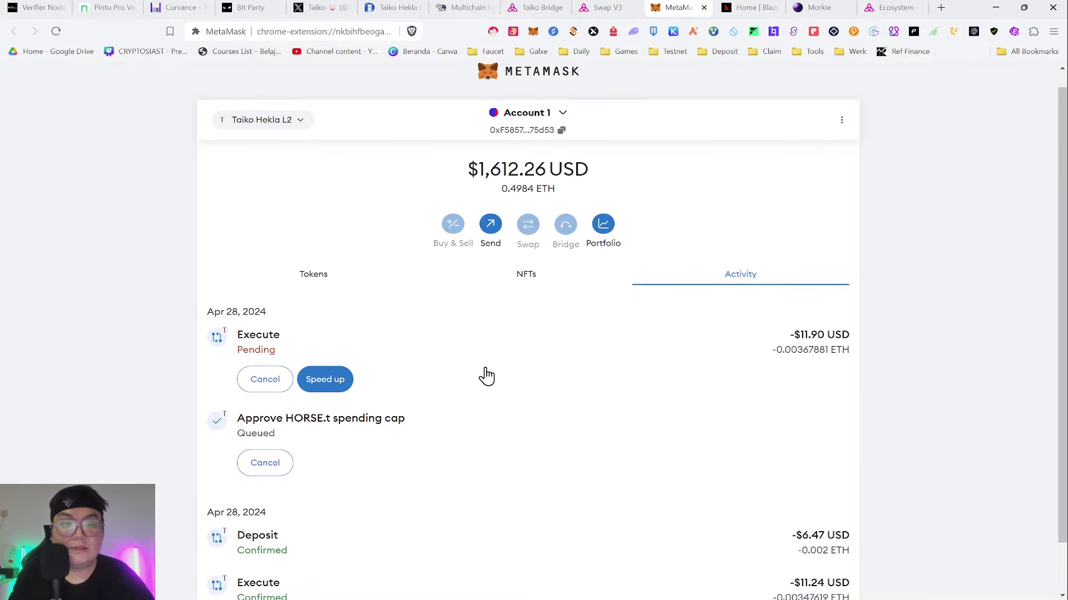
- Browse MetaMask's Activity list and a confirmed Execute transaction's details, then go back to Taiko Swap
scroll(486, 377, "down", 1)
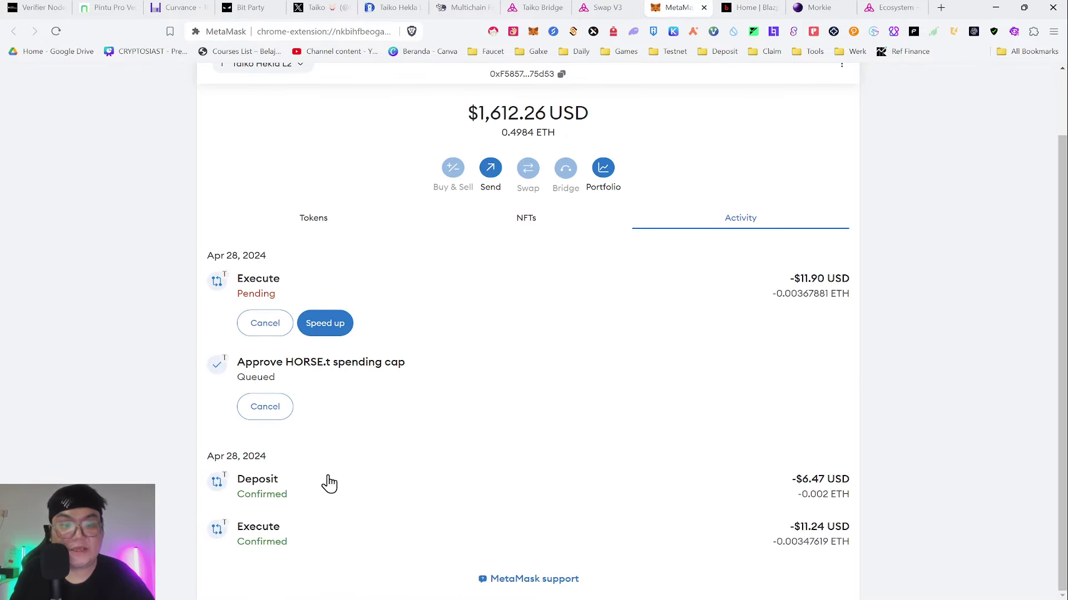
scroll(328, 483, "up", 1)
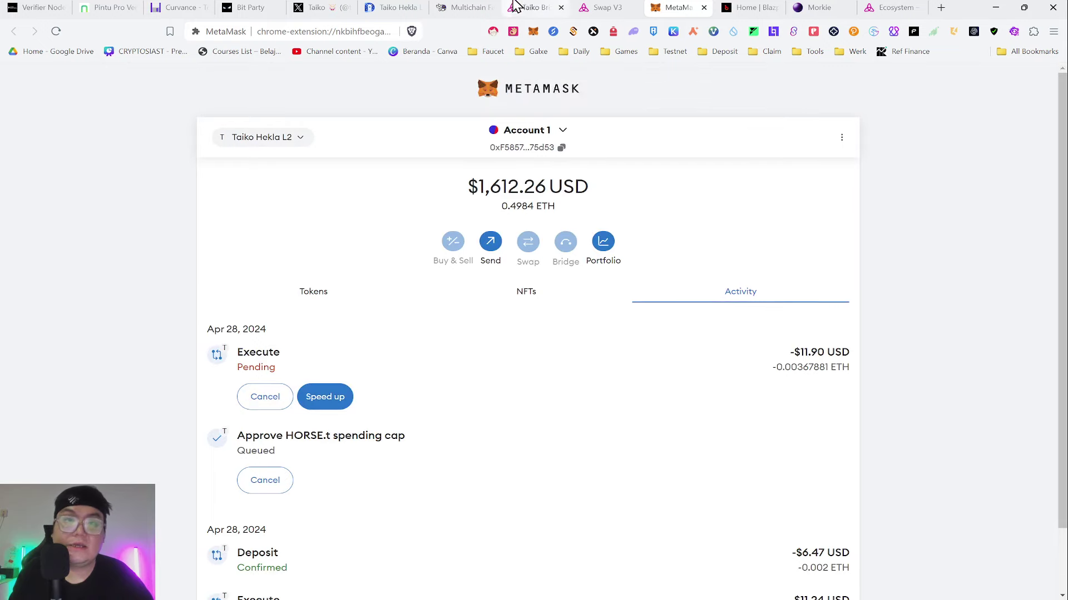
left_click(613, 7)
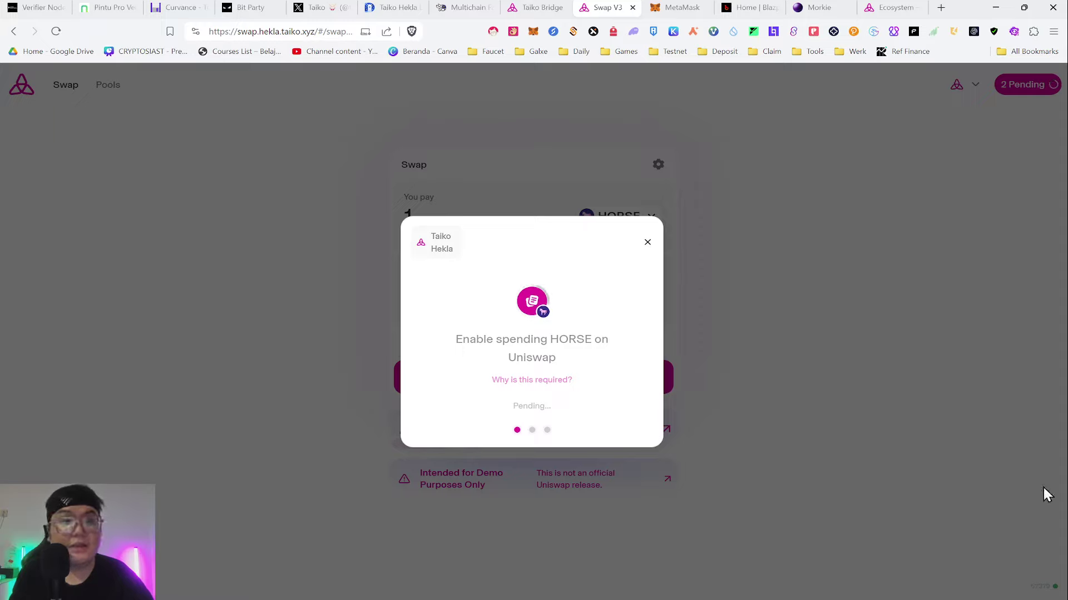
key("ctrl+Tab")
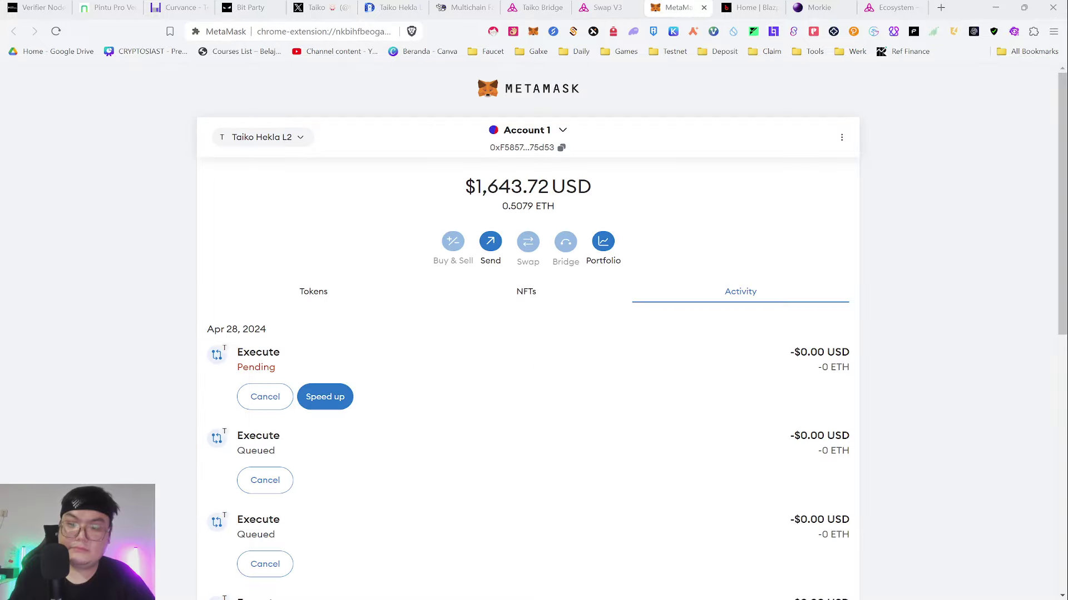
scroll(609, 189, "down", 10)
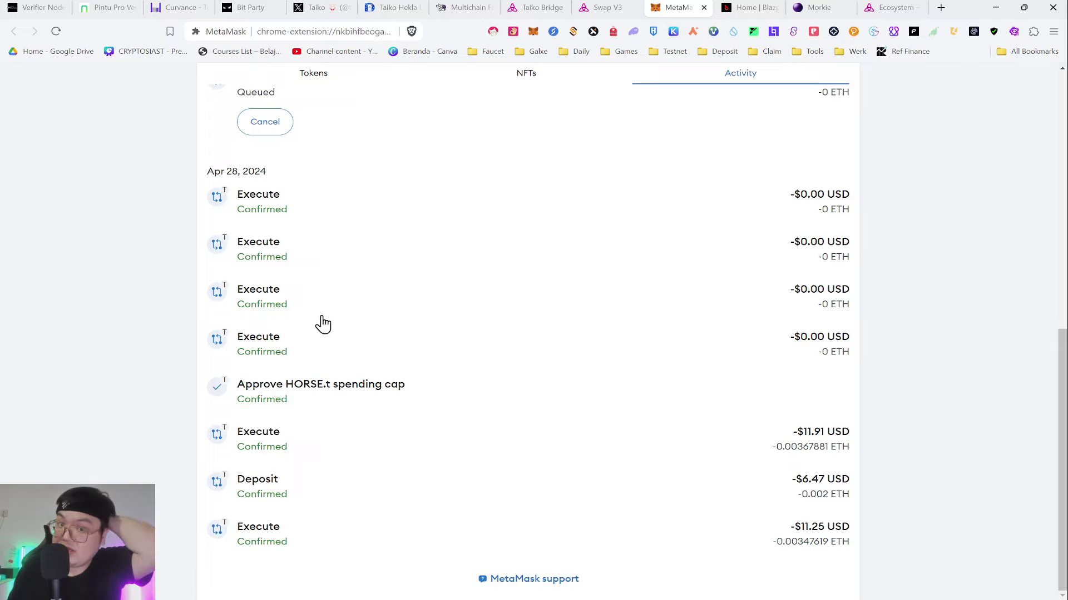
left_click(334, 223)
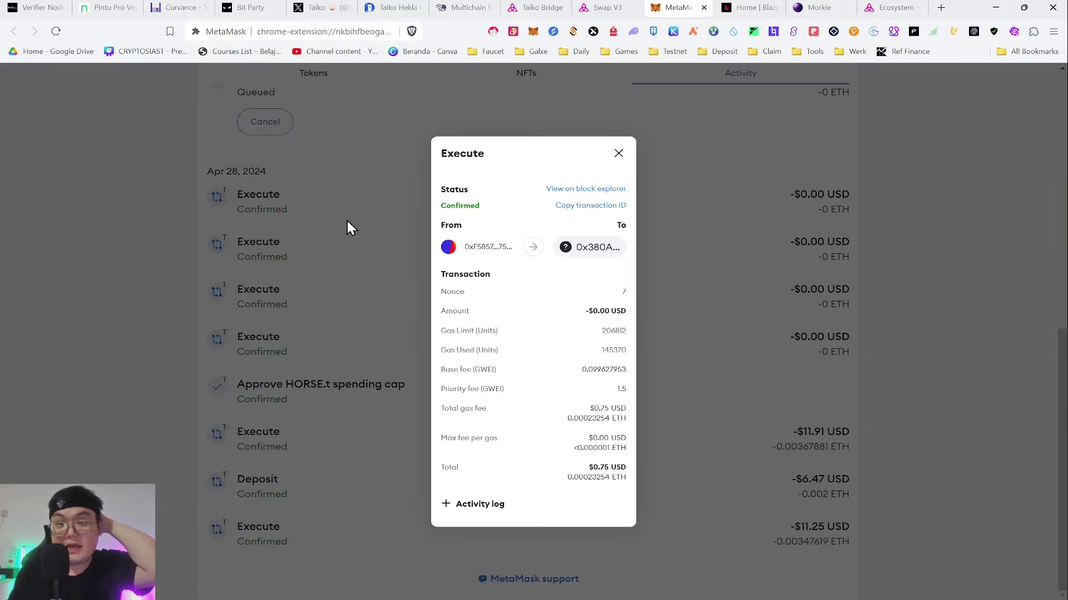
left_click(401, 234)
scroll(600, 139, "up", 10)
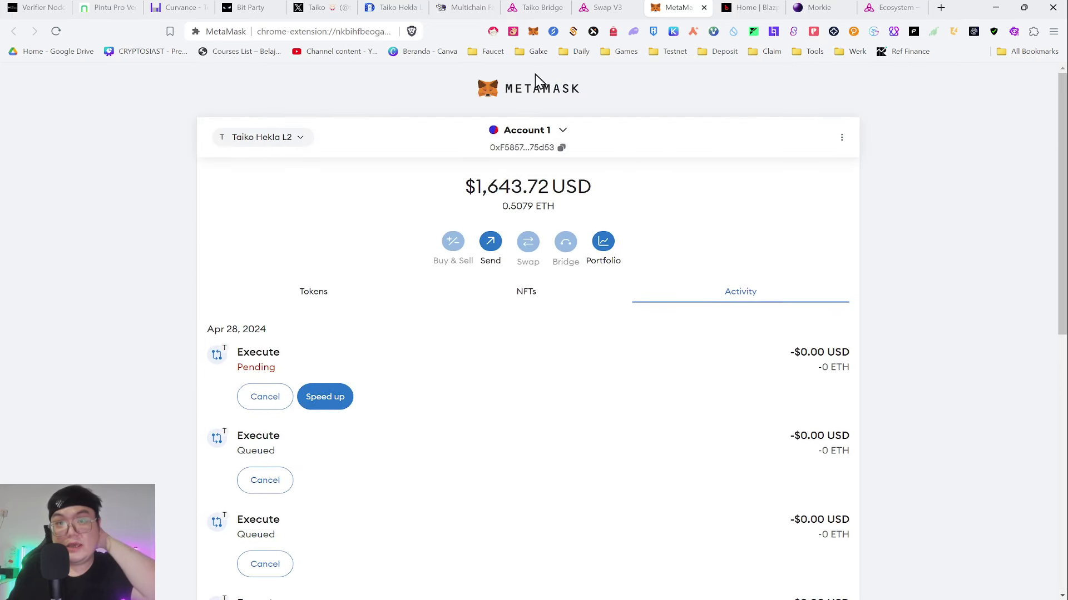
left_click(603, 7)
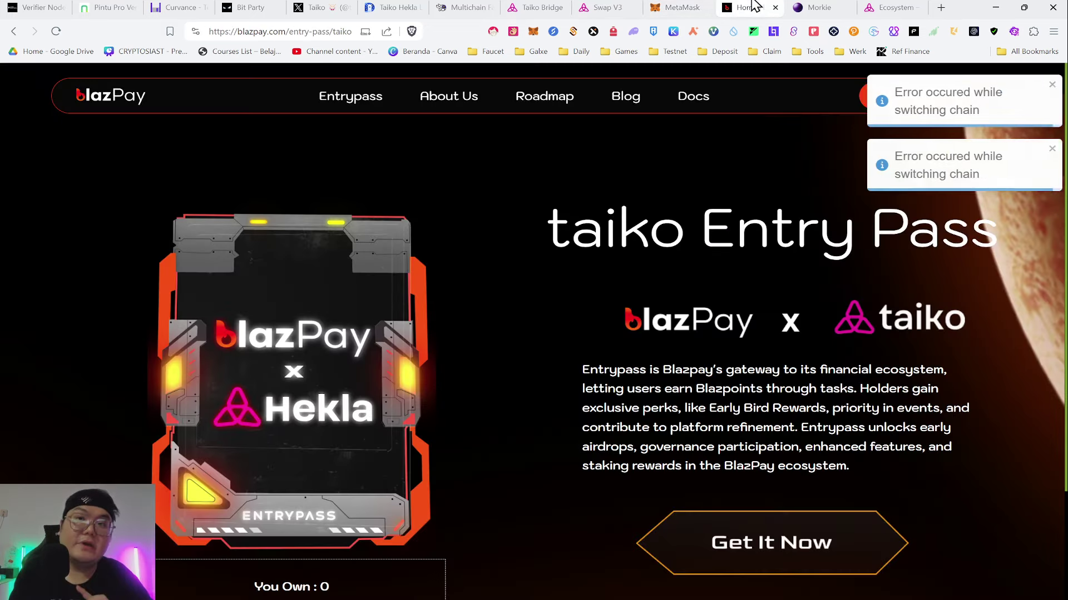
- On BlazPay, dismiss the chain-switching errors and send the taiko Entry Pass mint transaction
left_click(745, 7)
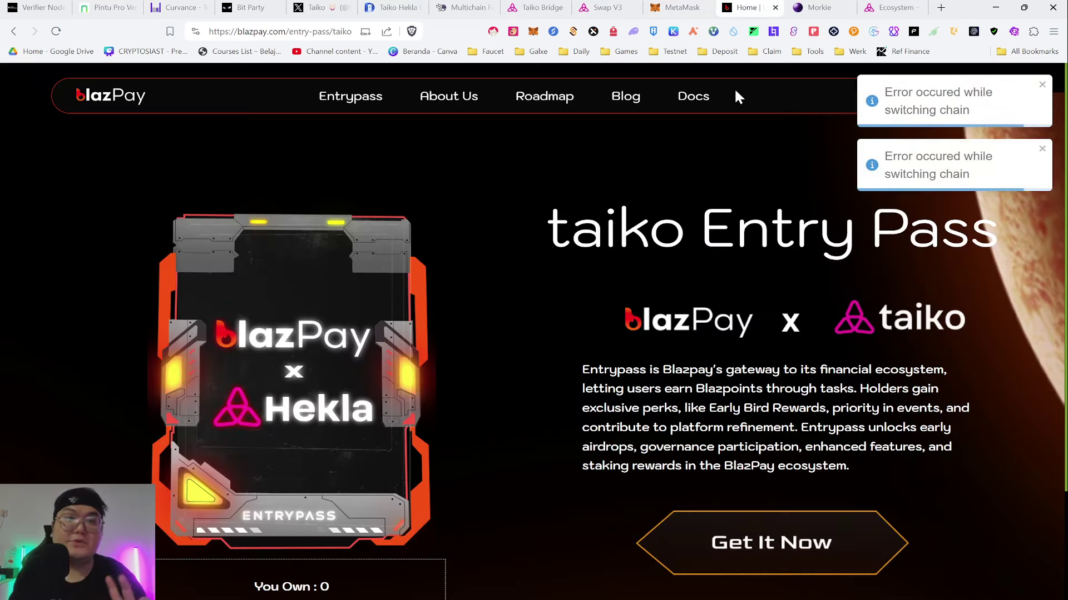
left_click(1041, 86)
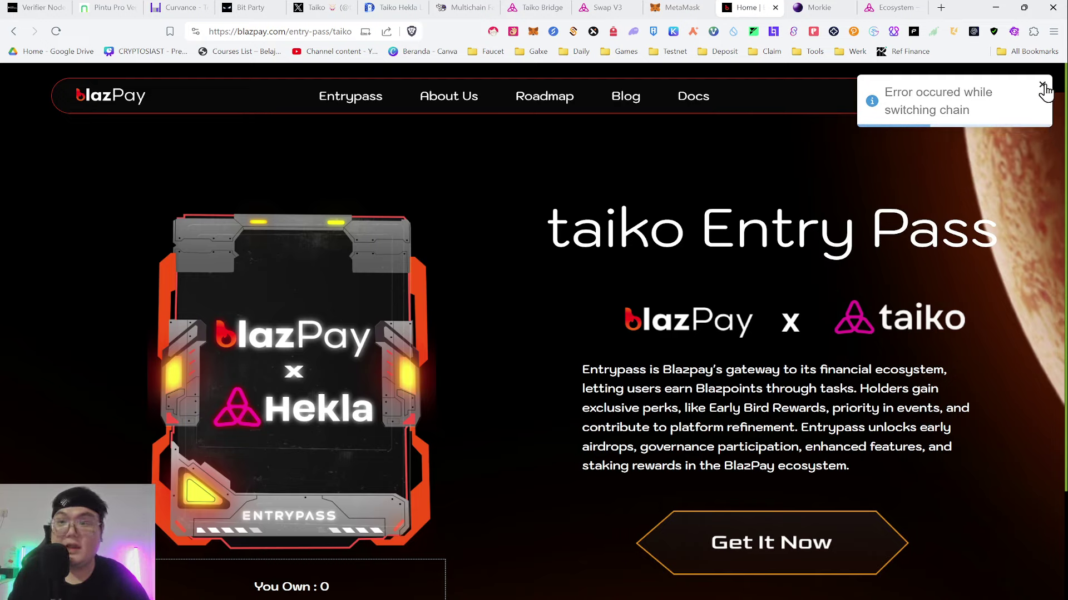
left_click(1042, 87)
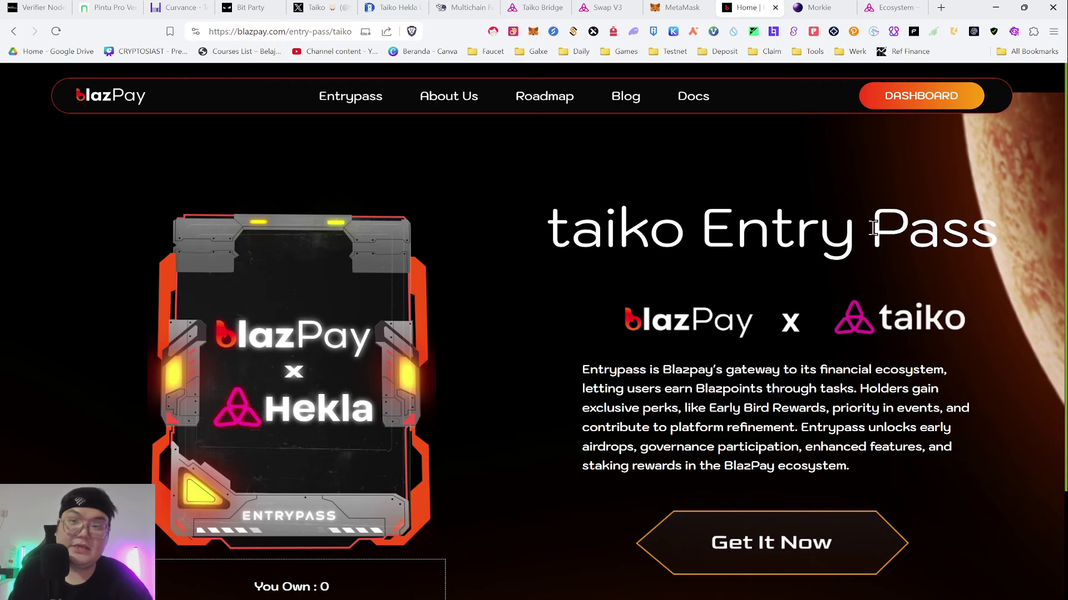
scroll(843, 278, "down", 2)
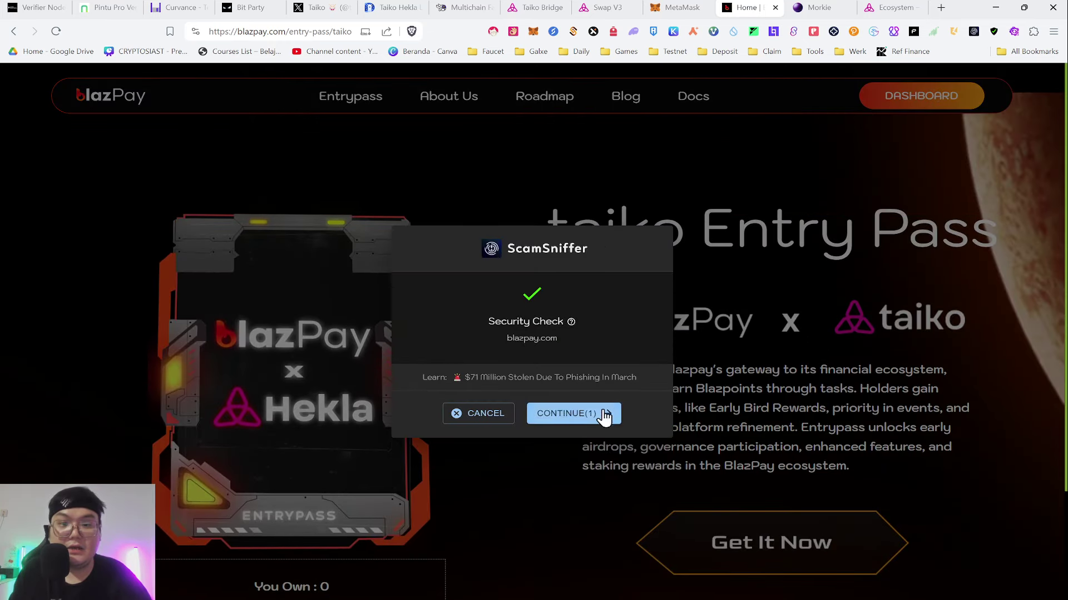
left_click(605, 412)
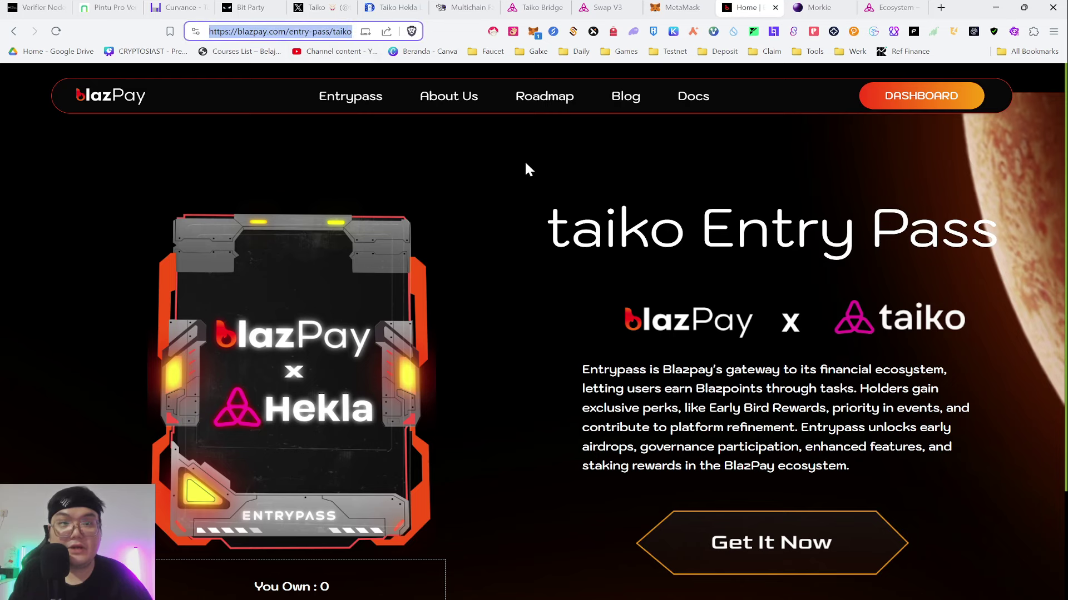
scroll(778, 378, "down", 3)
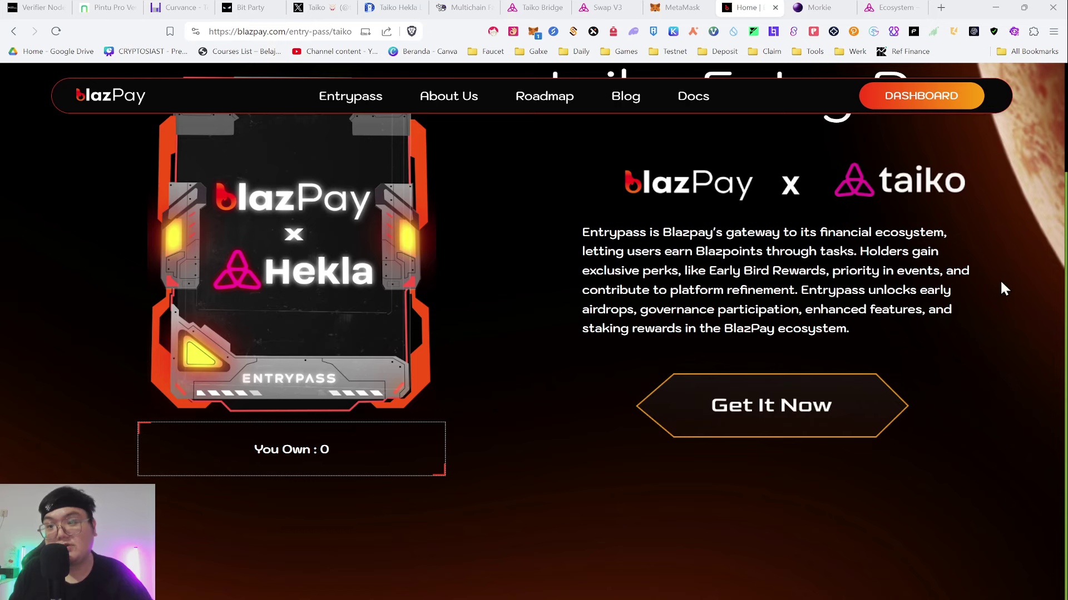
left_click(705, 389)
scroll(356, 466, "up", 1)
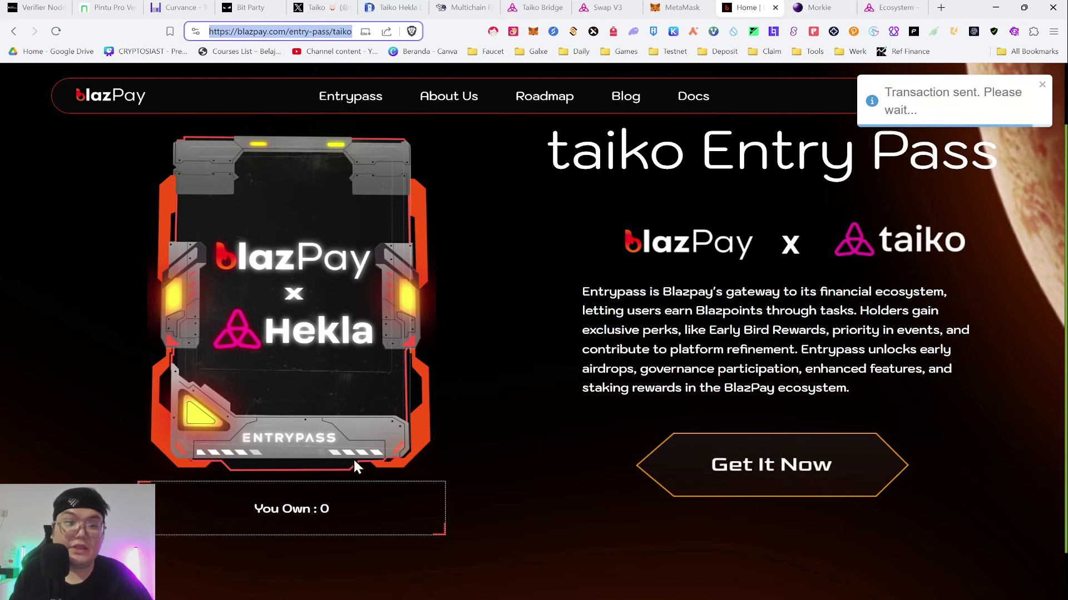
scroll(371, 439, "up", 1)
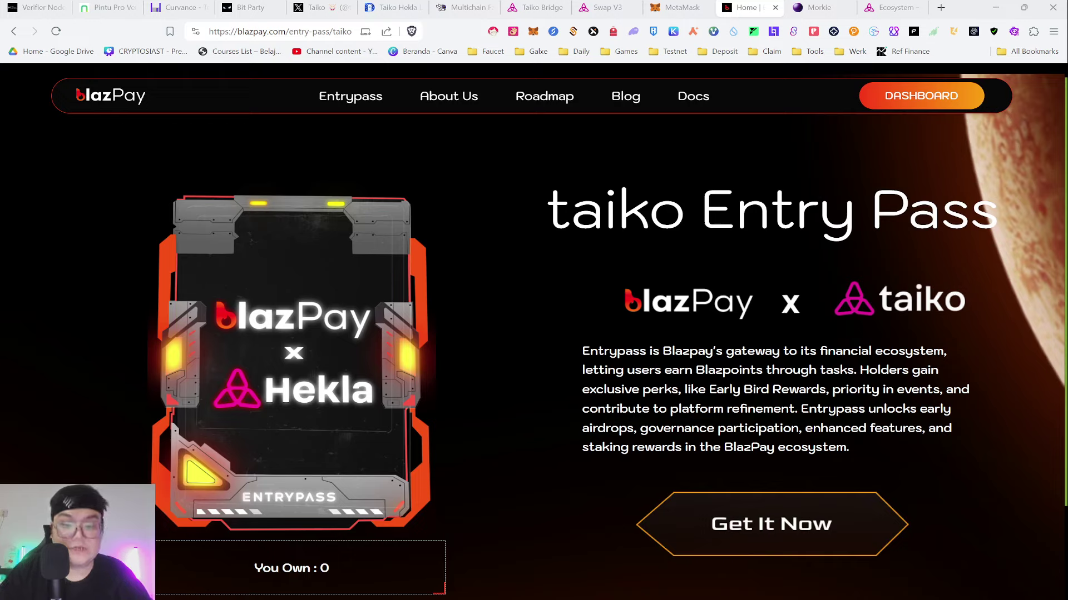
- Inspect the pending Safe Mint in MetaMask, then go to the Morkie Taiko Hekla mint page
key("ctrl+l")
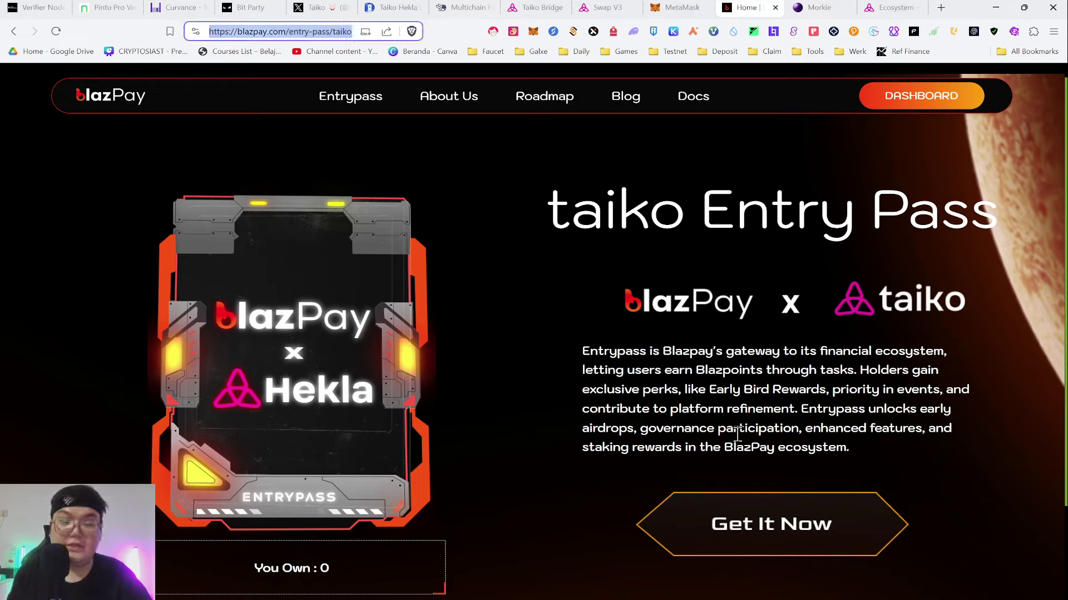
scroll(737, 434, "down", 2)
scroll(666, 487, "up", 2)
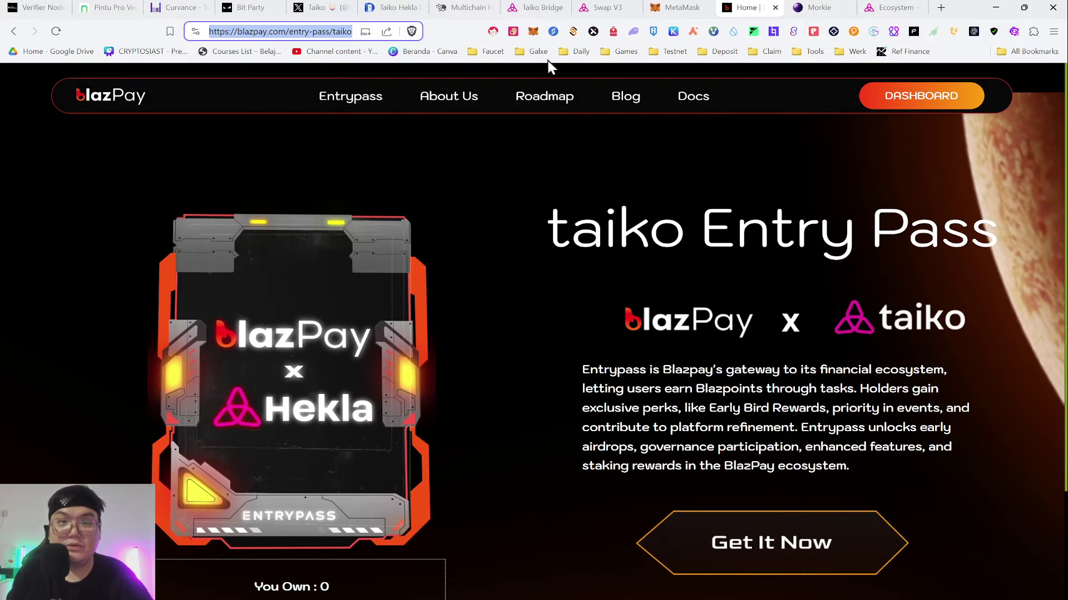
key("ctrl+shift+Tab")
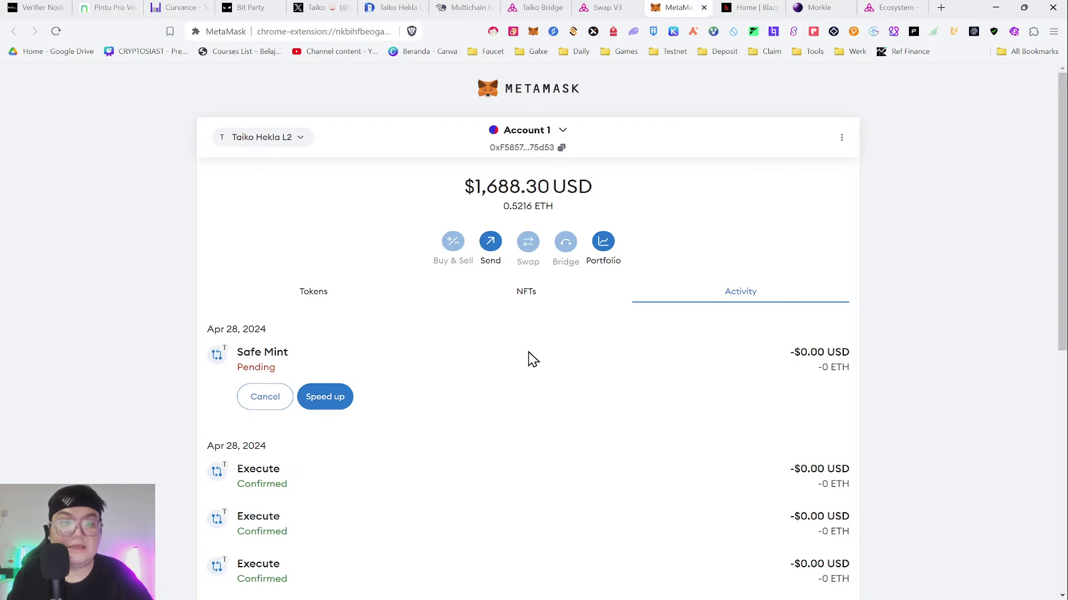
left_click(531, 358)
left_click(849, 327)
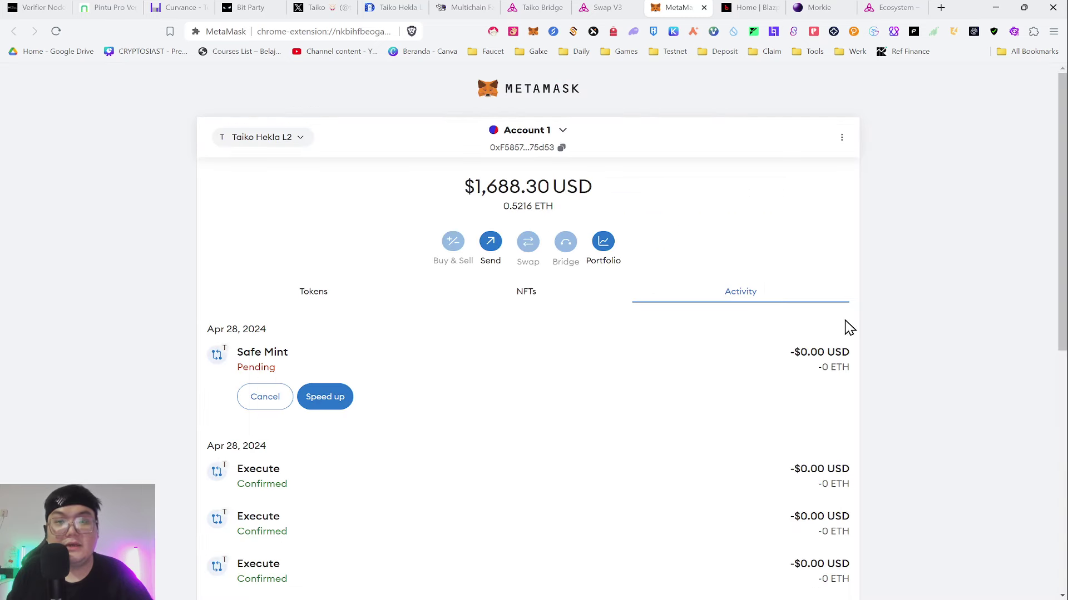
left_click(734, 6)
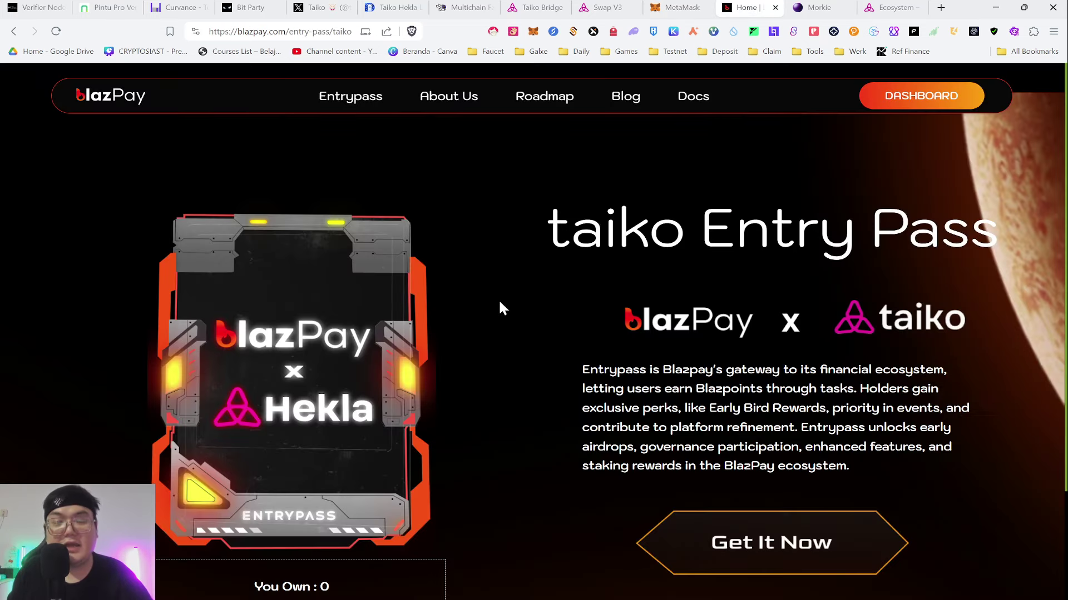
left_click(812, 7)
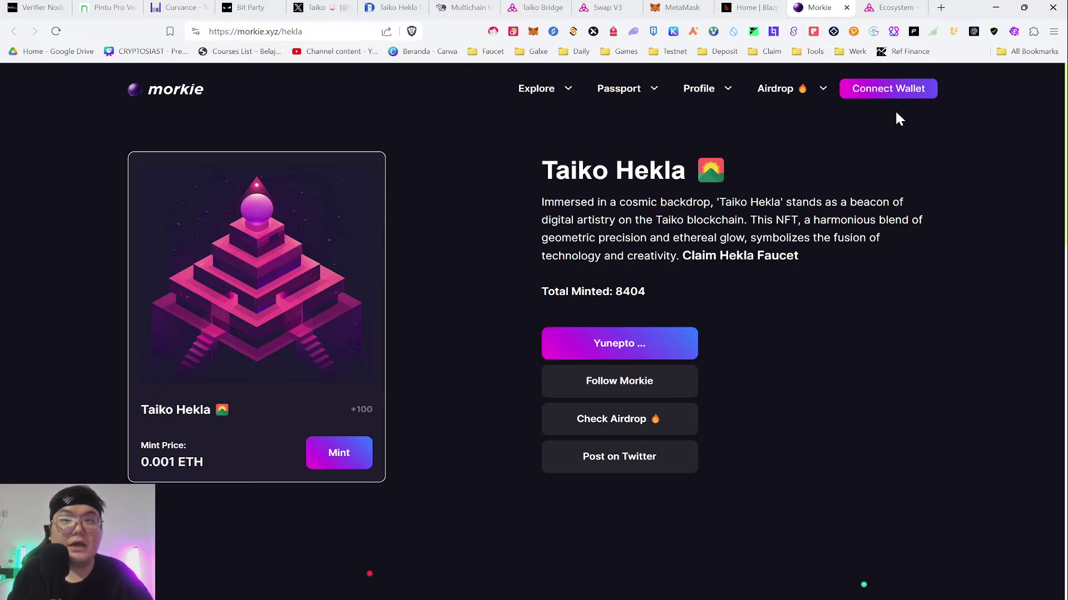
- Connect MetaMask to Morkie and complete the Follow Morkie task
left_click(886, 88)
left_click(429, 266)
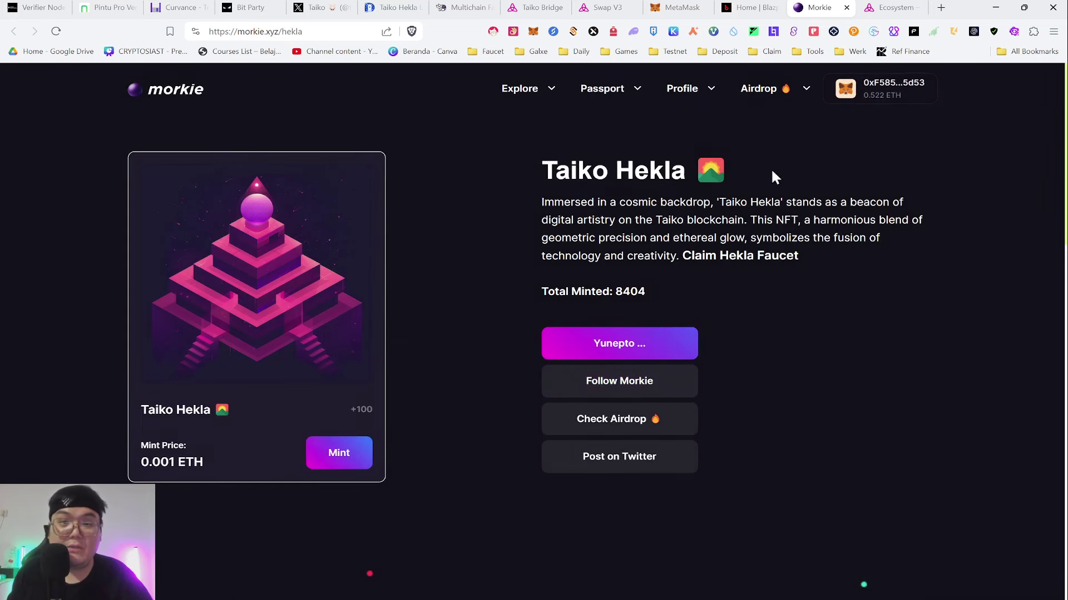
left_click(677, 389)
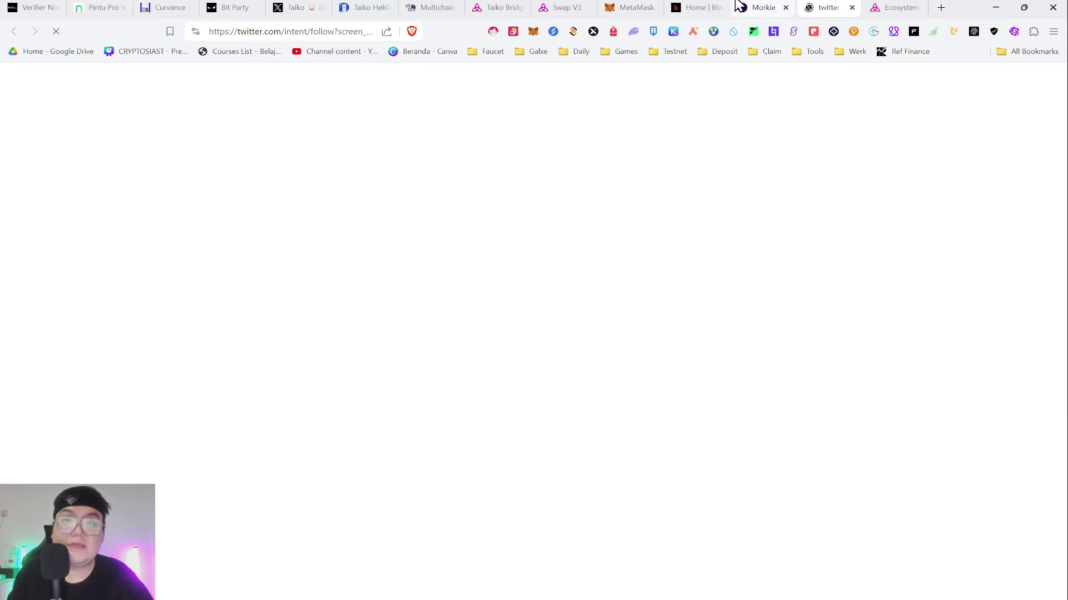
key("ctrl+shift+Tab")
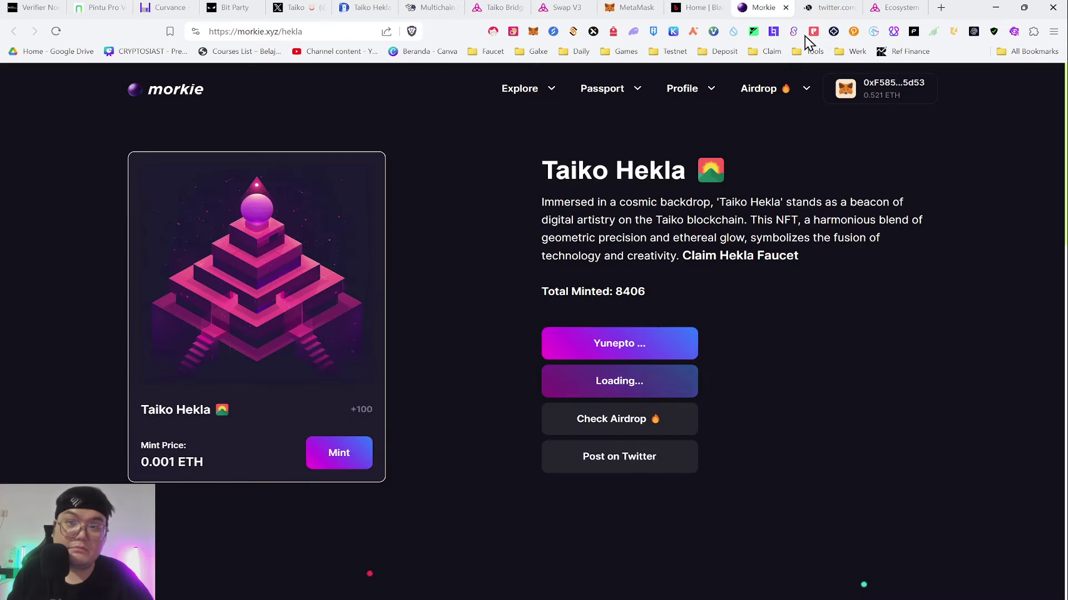
left_click(820, 8)
left_click(755, 5)
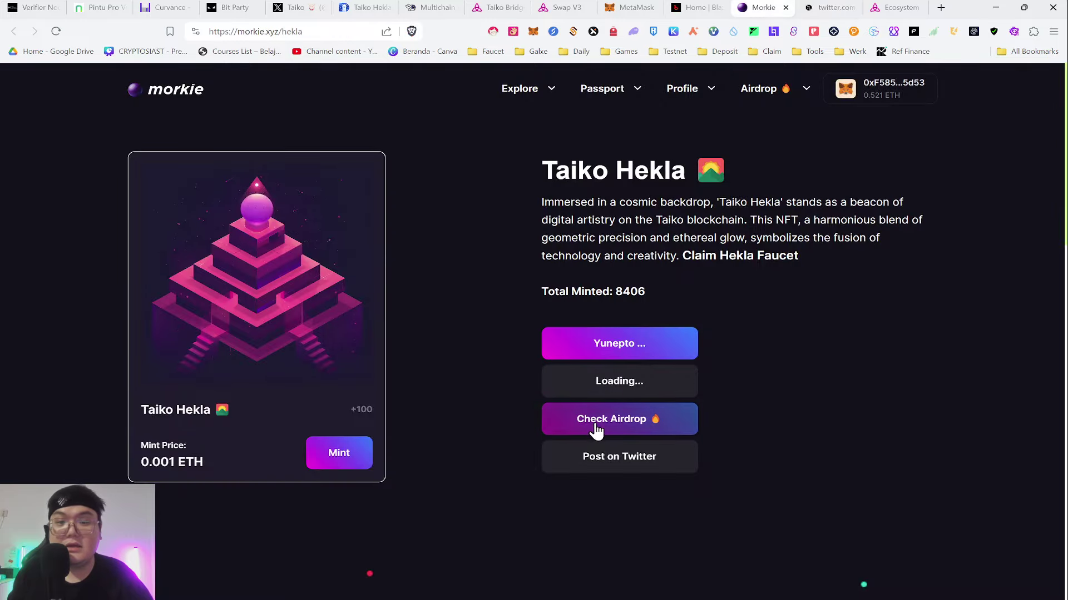
- Complete the Check Airdrop and Post on Twitter tasks, then close the three extra tabs
left_click(660, 423)
key("ctrl+shift+Tab")
left_click(616, 454)
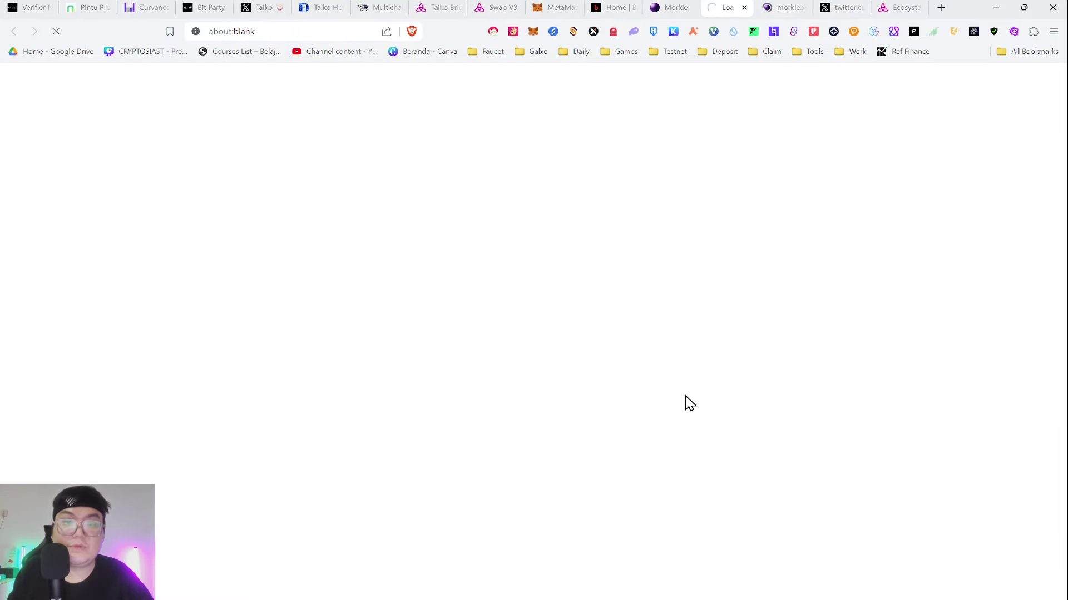
left_click(675, 5)
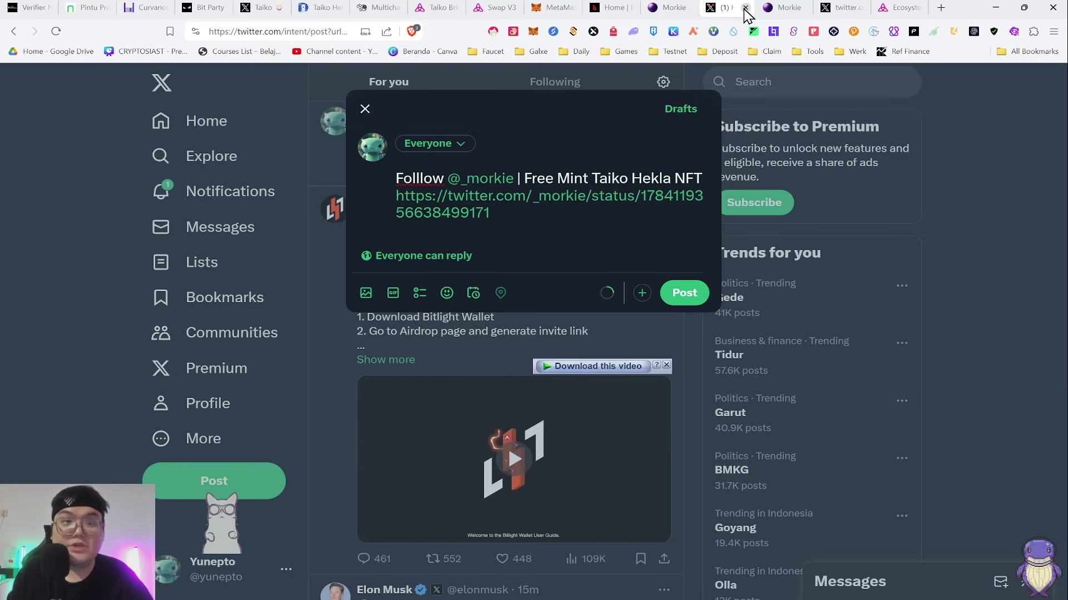
left_click(745, 8)
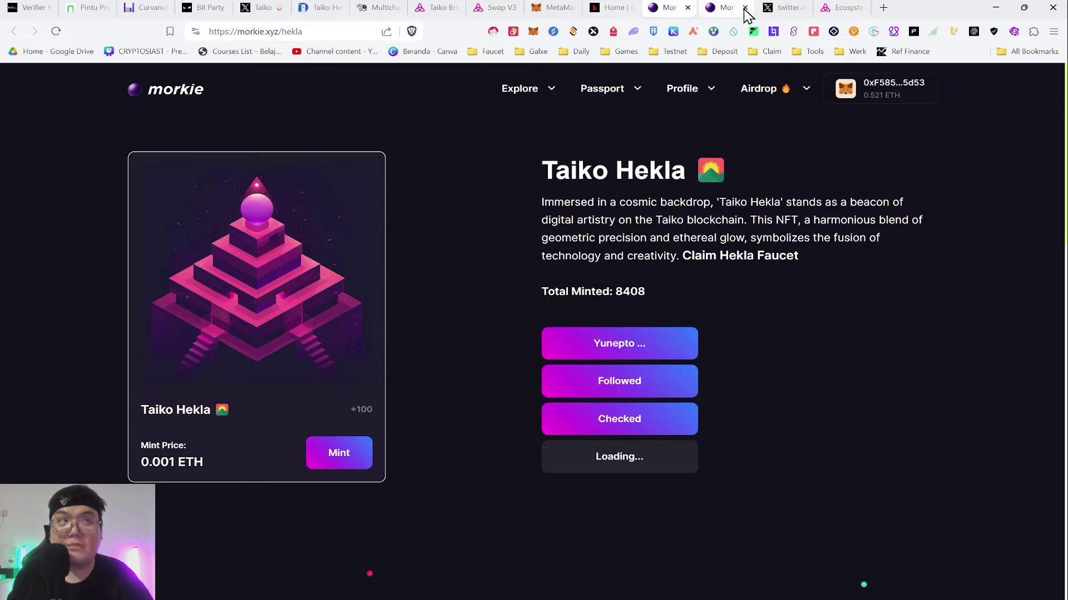
left_click(745, 8)
left_click(745, 8)
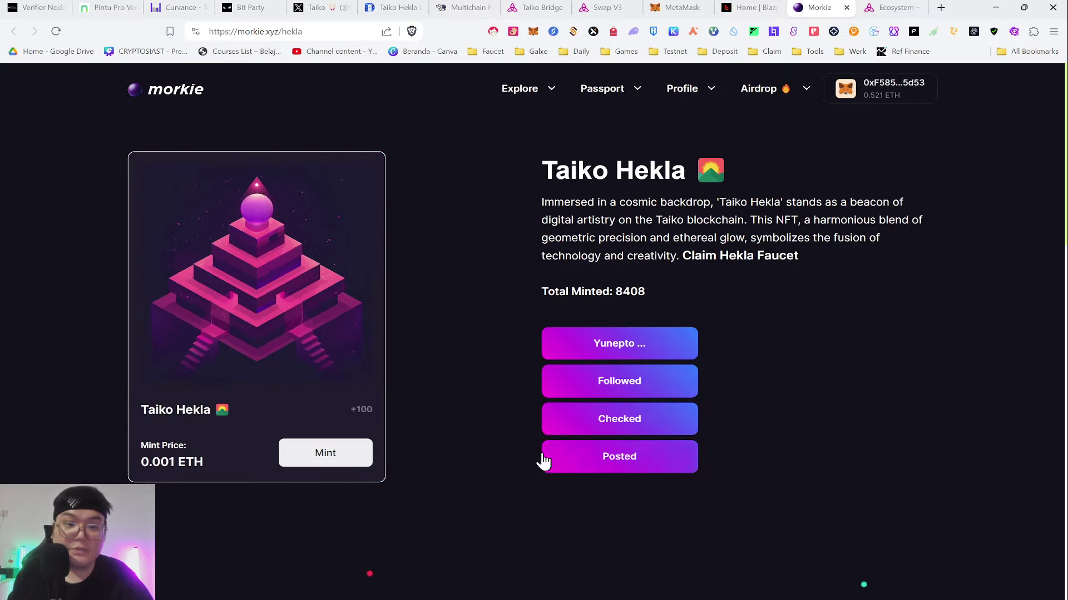
- Mint the Taiko Hekla NFT for 0.001 ETH, continuing past the security check
left_click(301, 459)
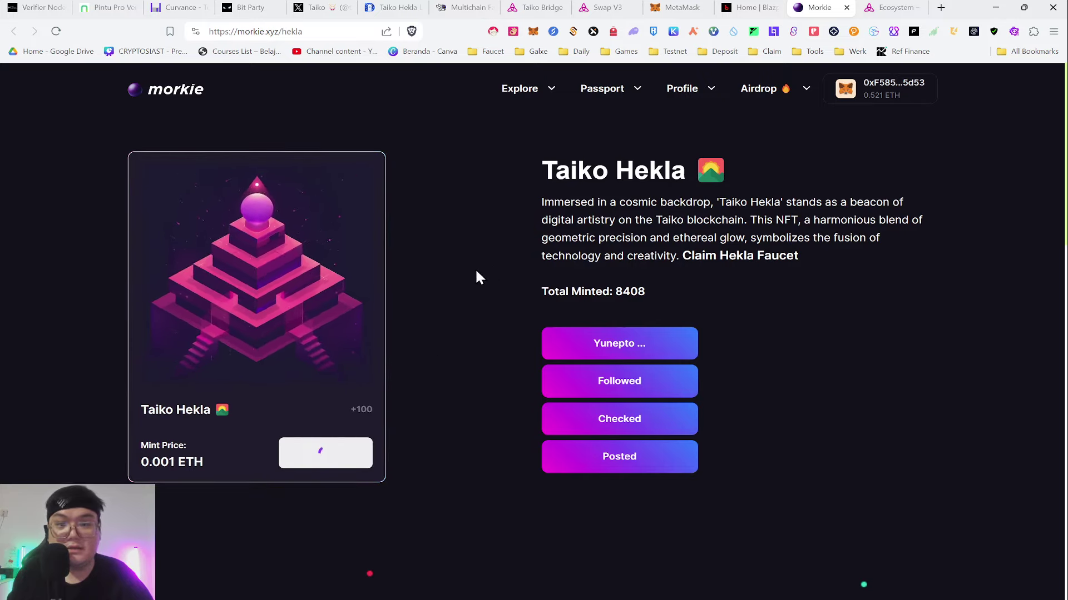
left_click(579, 423)
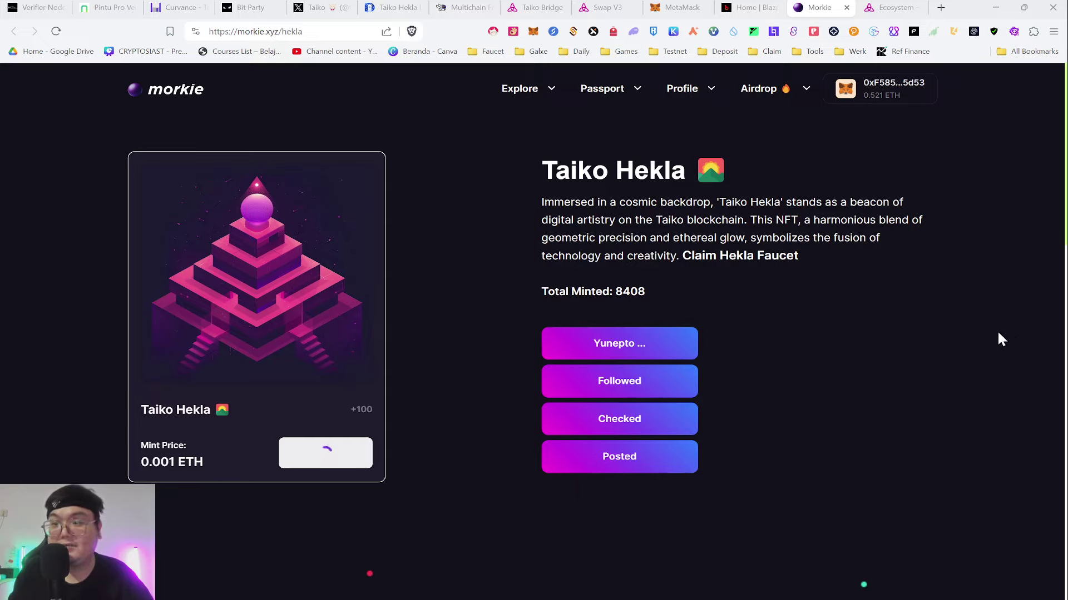
key("ctrl+shift+Tab")
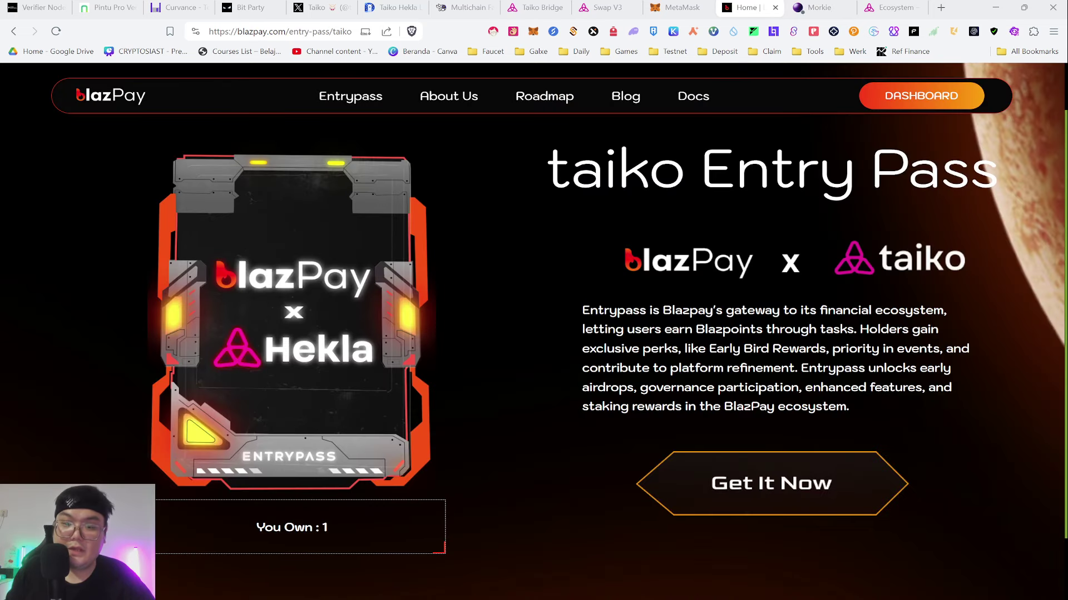
- Verify BlazPay shows 'You Own : 1', dismiss Morkie's Success alert, and add the NFT to the wallet
scroll(355, 484, "down", 1)
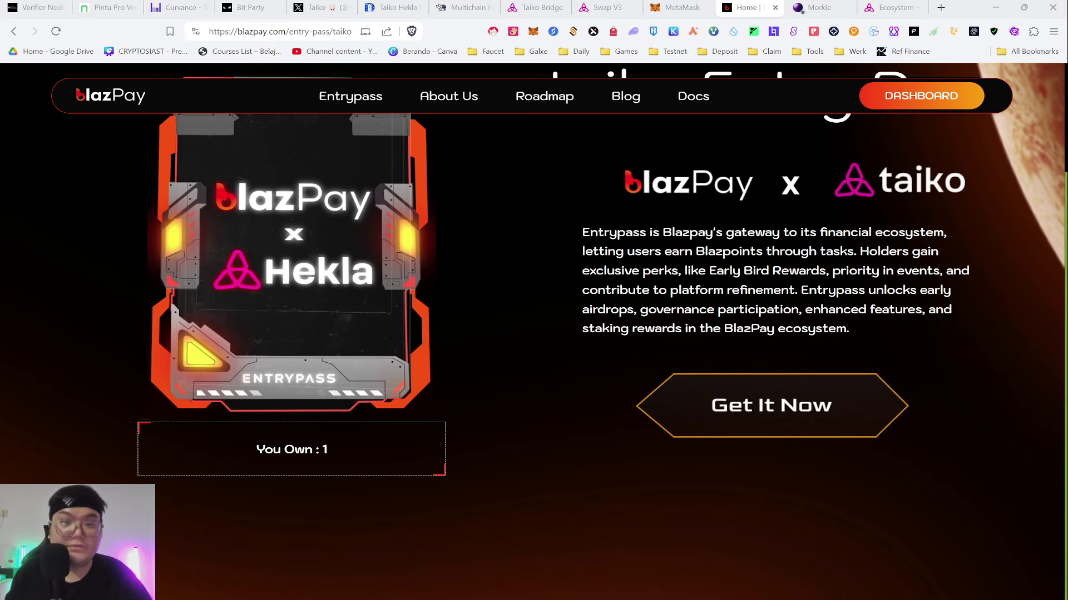
scroll(409, 488, "up", 1)
key("ctrl+Tab")
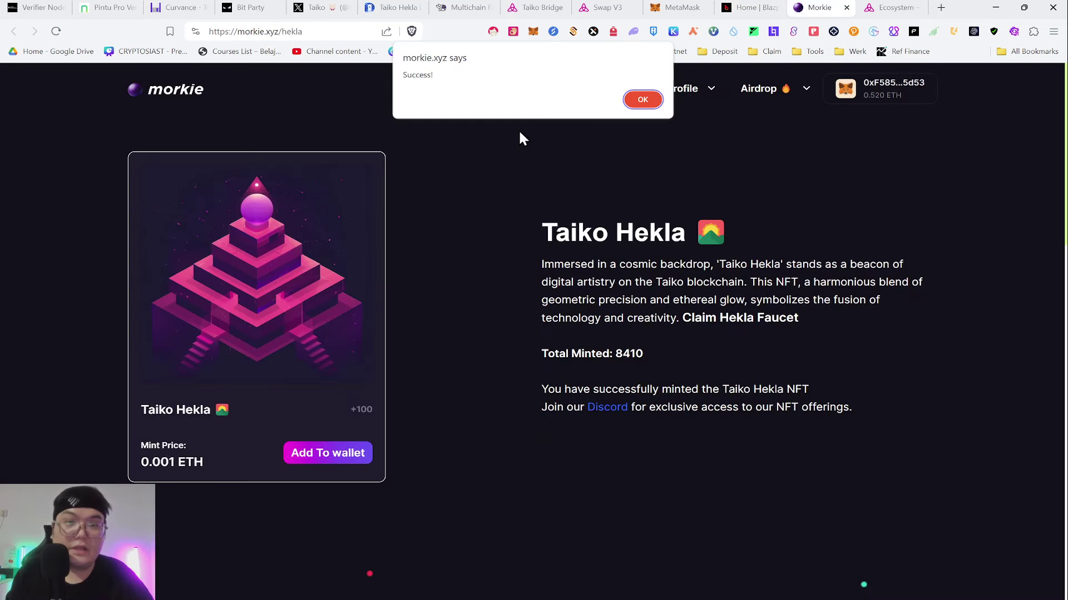
left_click(640, 100)
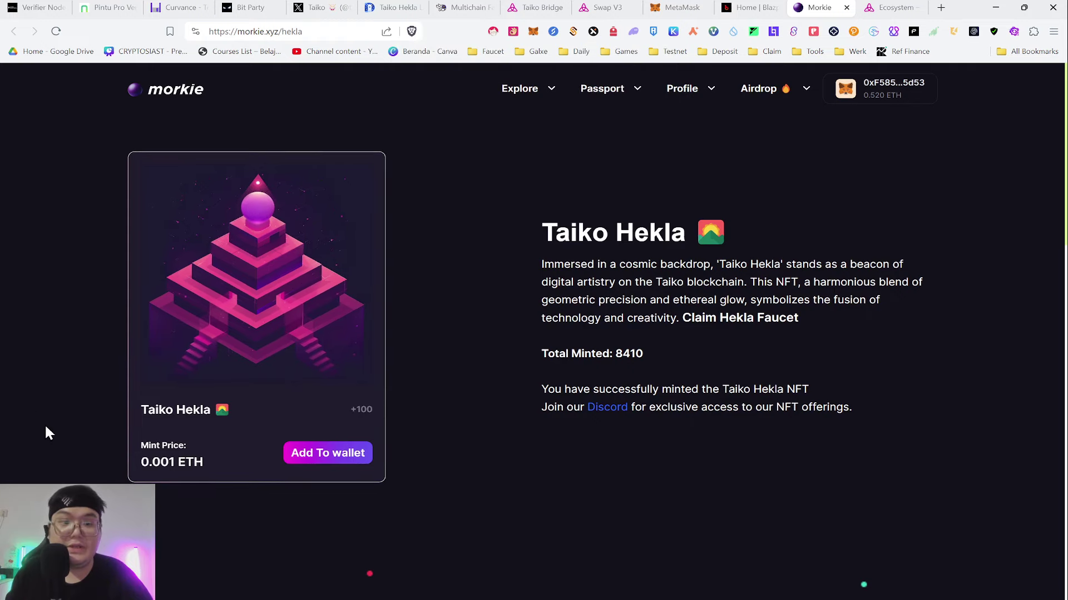
left_click(337, 457)
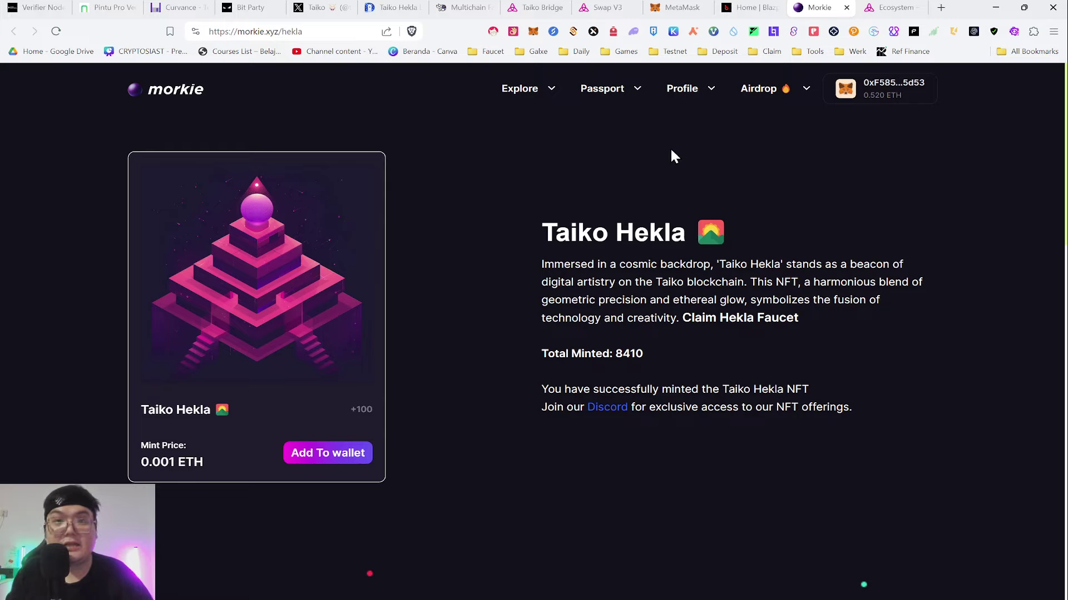
- Open taiko.xyz/ecosystem and scroll the Testnet dApp cards back up to Blazpay and Bridge
left_click(890, 8)
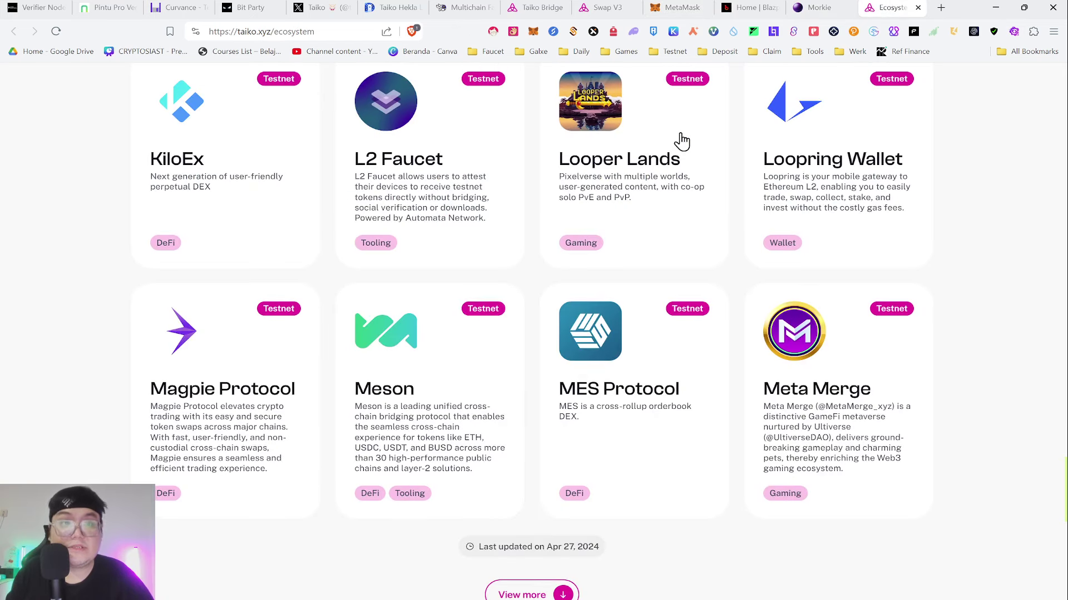
scroll(679, 142, "up", 2)
scroll(396, 135, "down", 1)
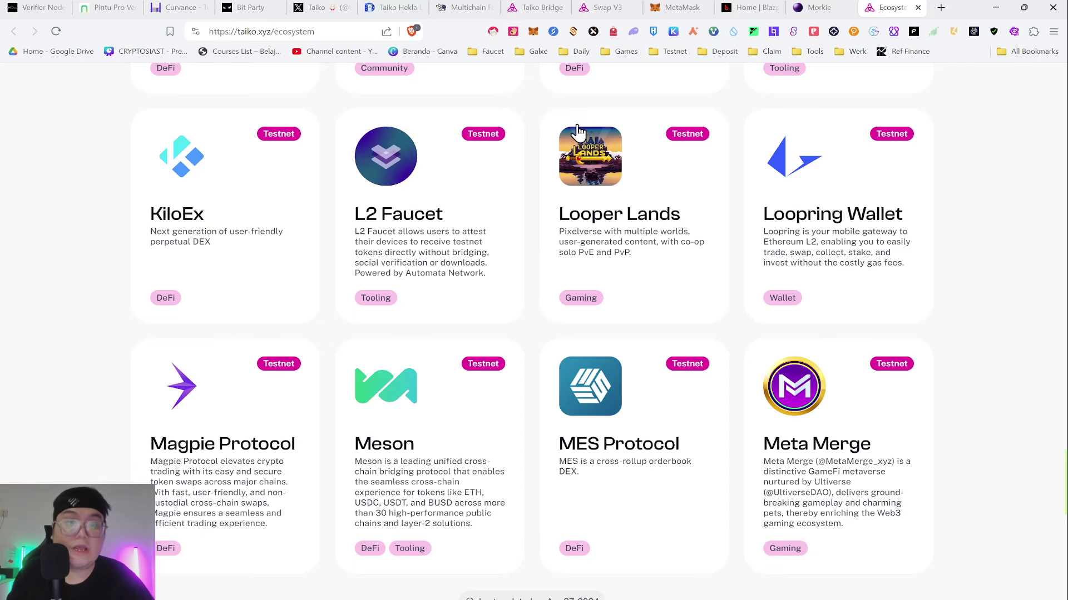
scroll(562, 142, "up", 2)
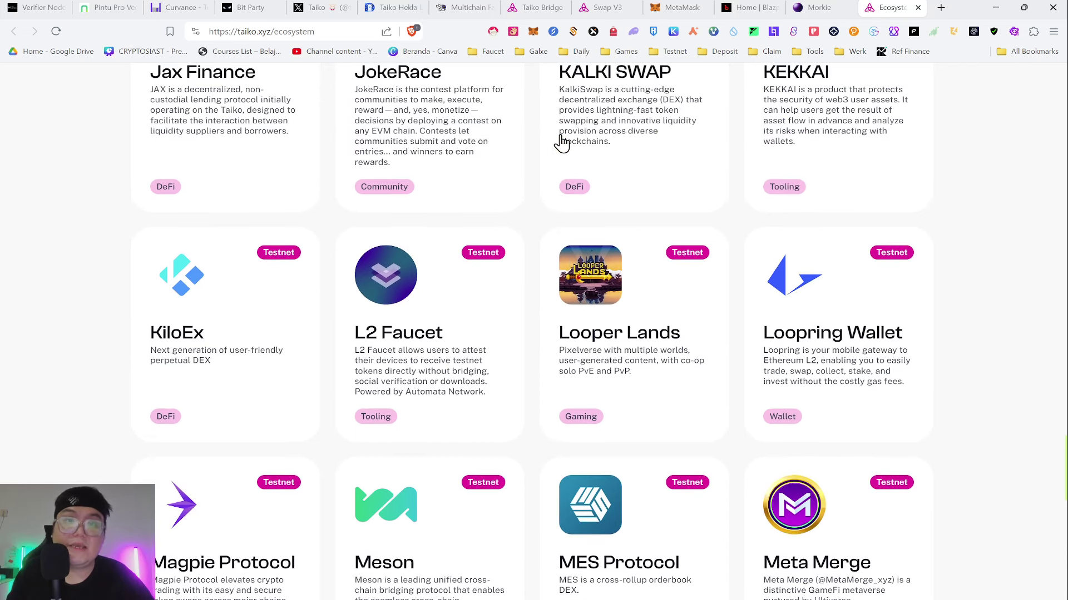
scroll(562, 143, "down", 2)
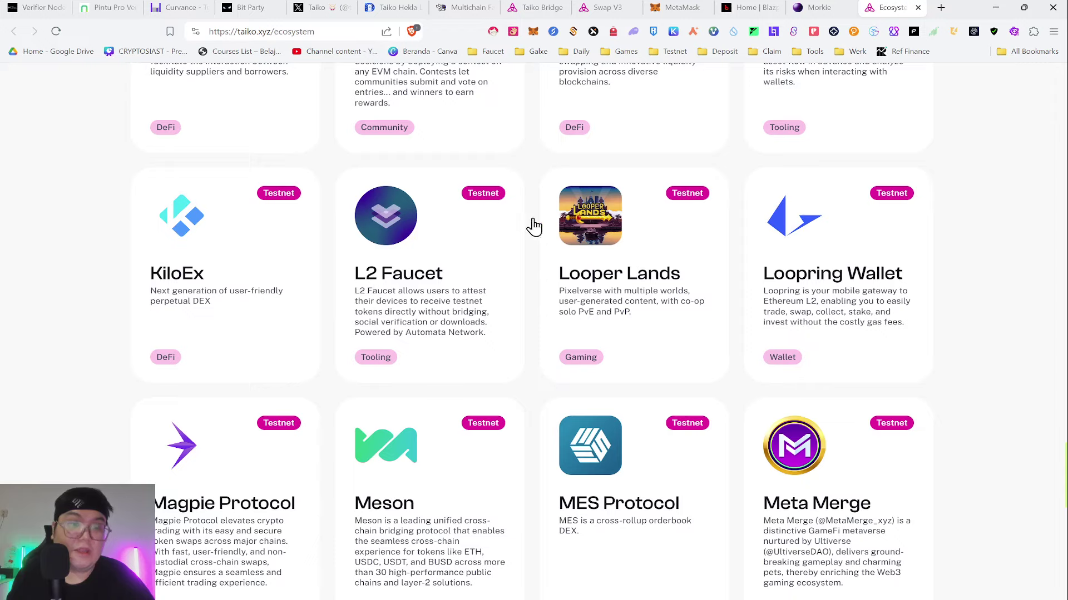
scroll(550, 256, "down", 2)
scroll(256, 124, "up", 6)
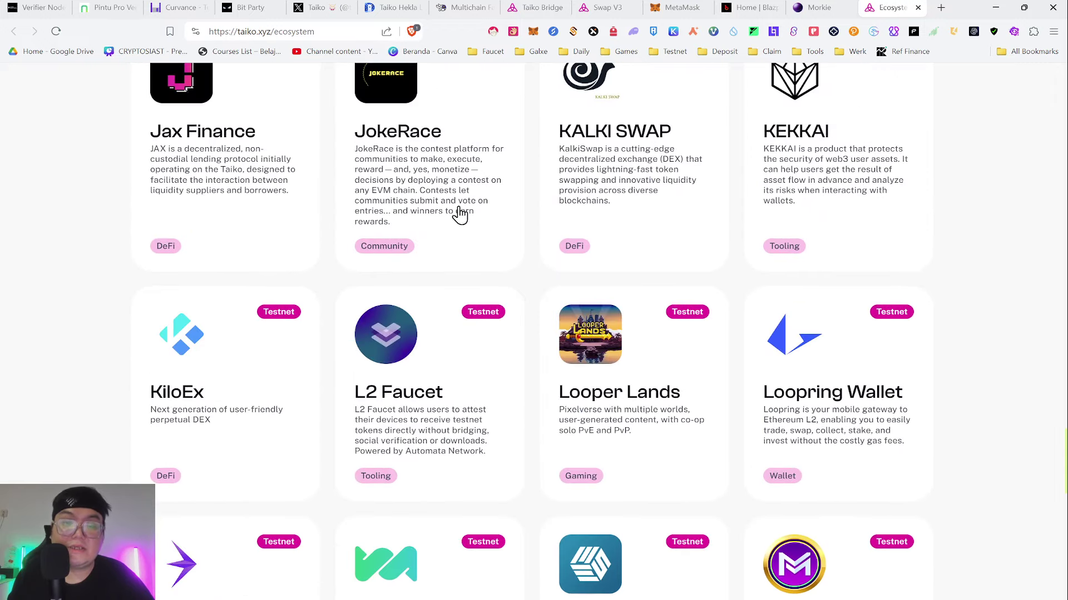
scroll(706, 143, "up", 4)
scroll(706, 143, "up", 6)
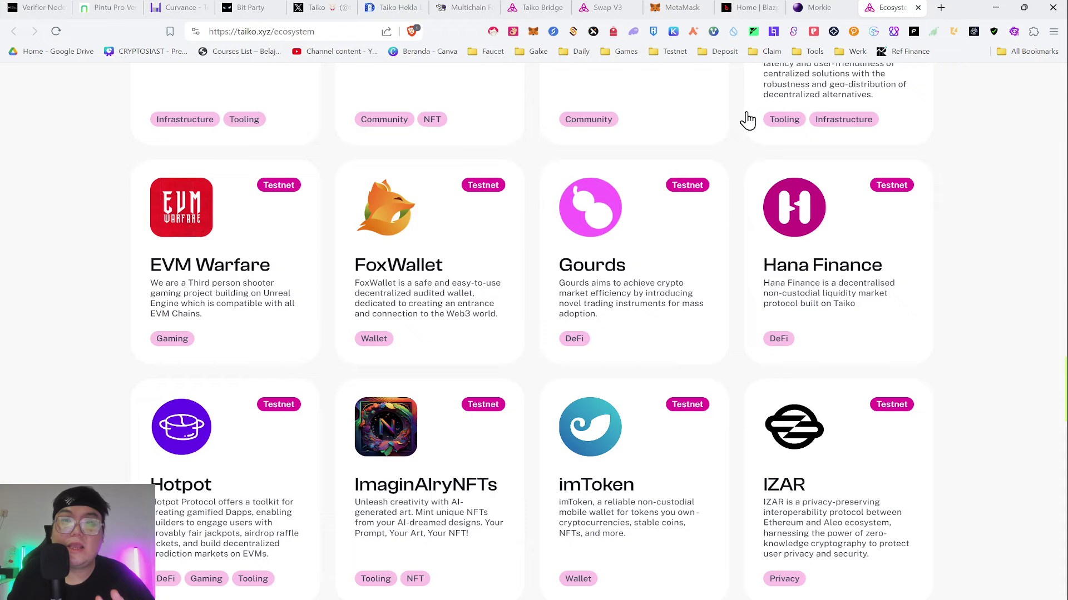
scroll(747, 111, "up", 5)
scroll(747, 102, "up", 2)
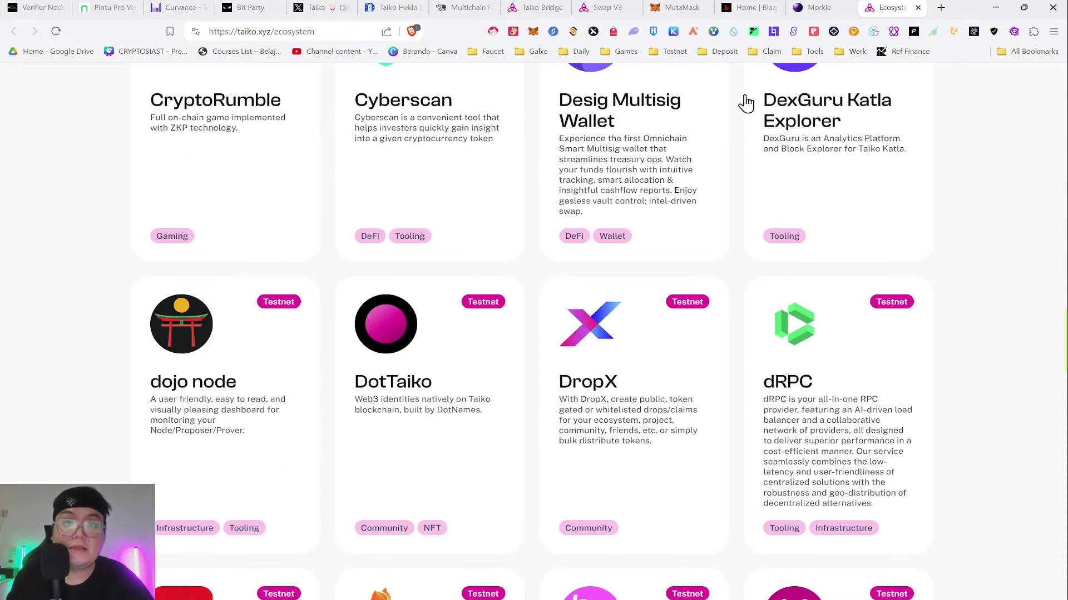
scroll(745, 101, "up", 7)
scroll(600, 77, "up", 4)
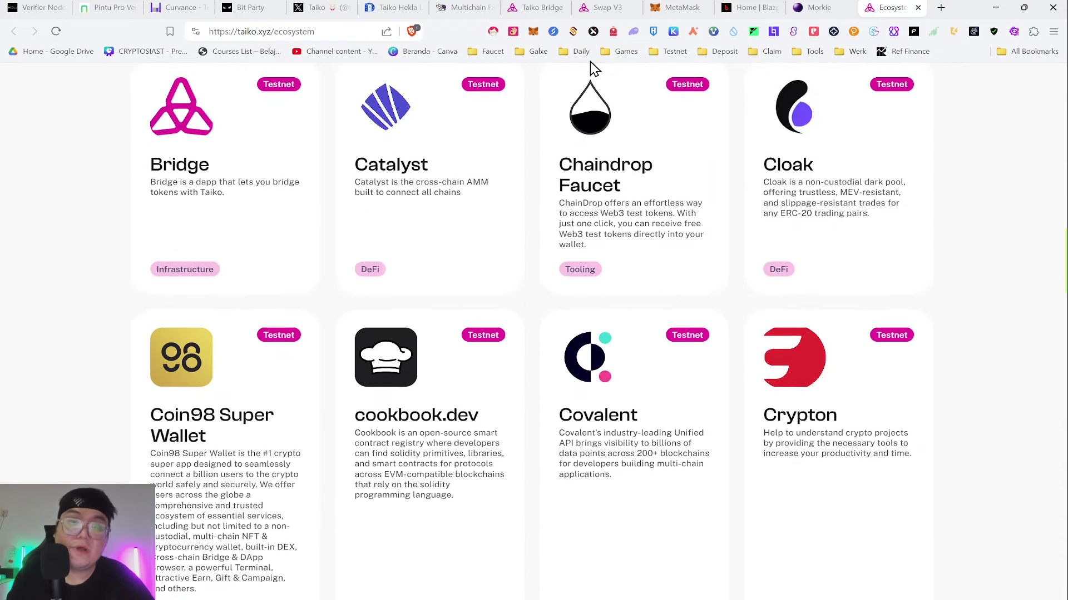
scroll(556, 111, "up", 6)
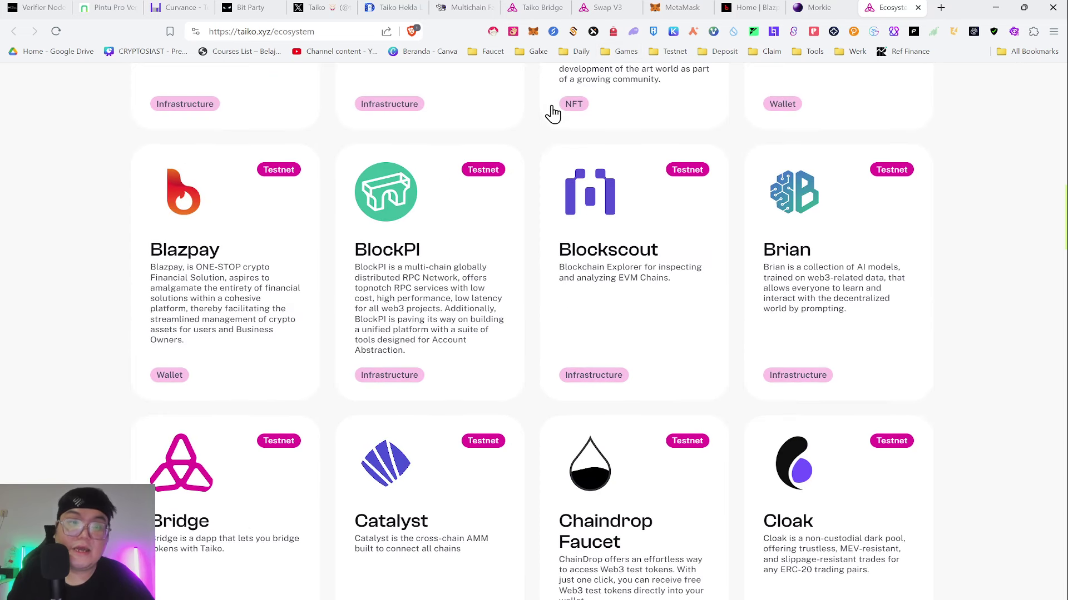